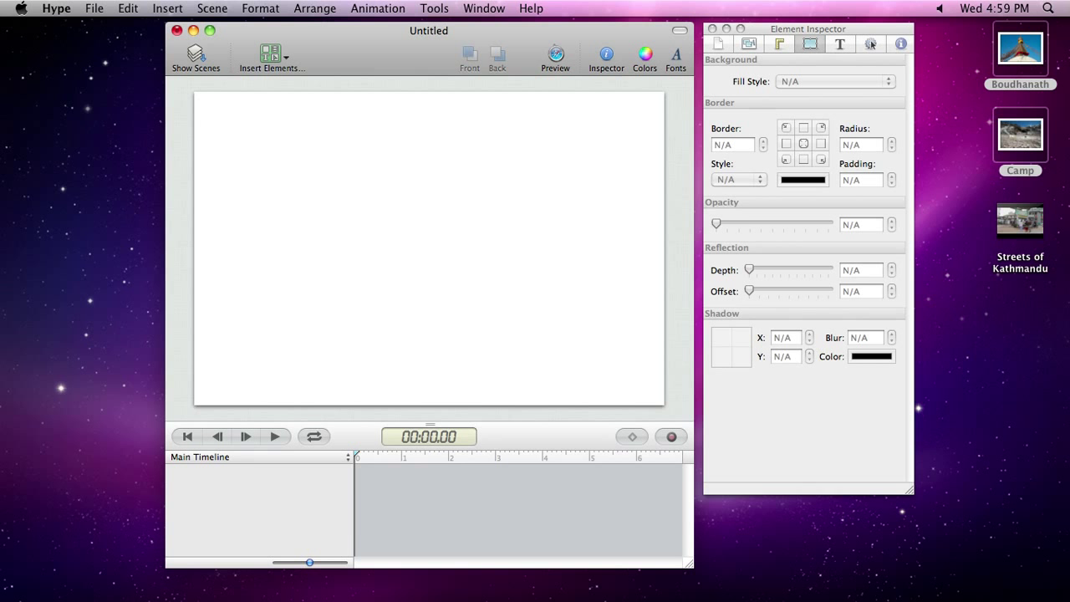
Step: Drop the Camp and Boudhanath photos onto the scene, then separate and resize the Camp photo
drag(1017, 142, 312, 251)
drag(368, 306, 584, 361)
drag(443, 383, 420, 393)
click(291, 182)
Step: Make both photos the same size, align their horizontal centres and place them side by side
drag(322, 201, 485, 325)
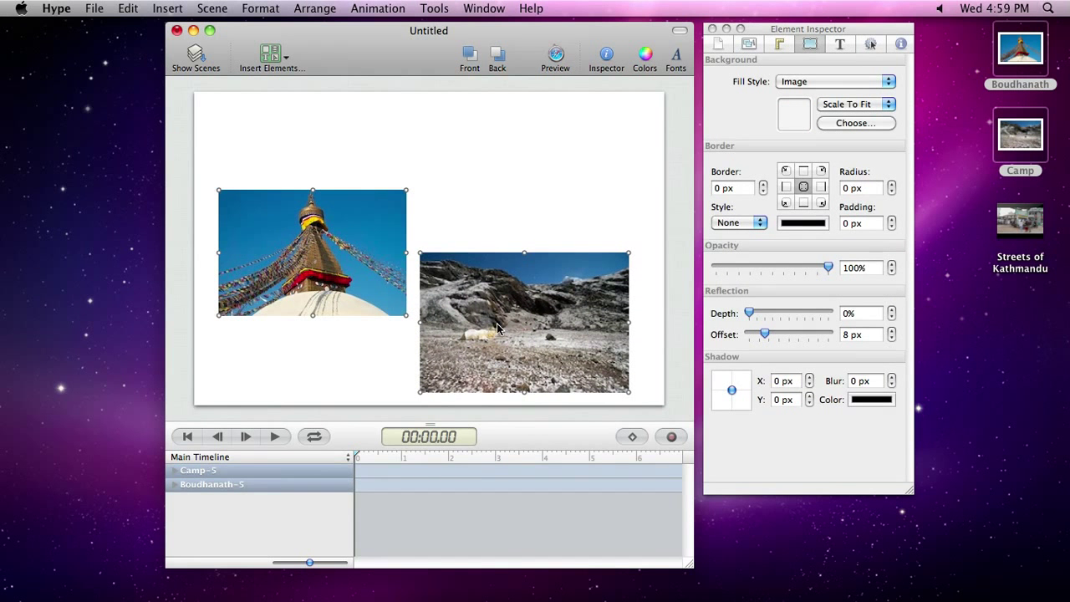
click(315, 9)
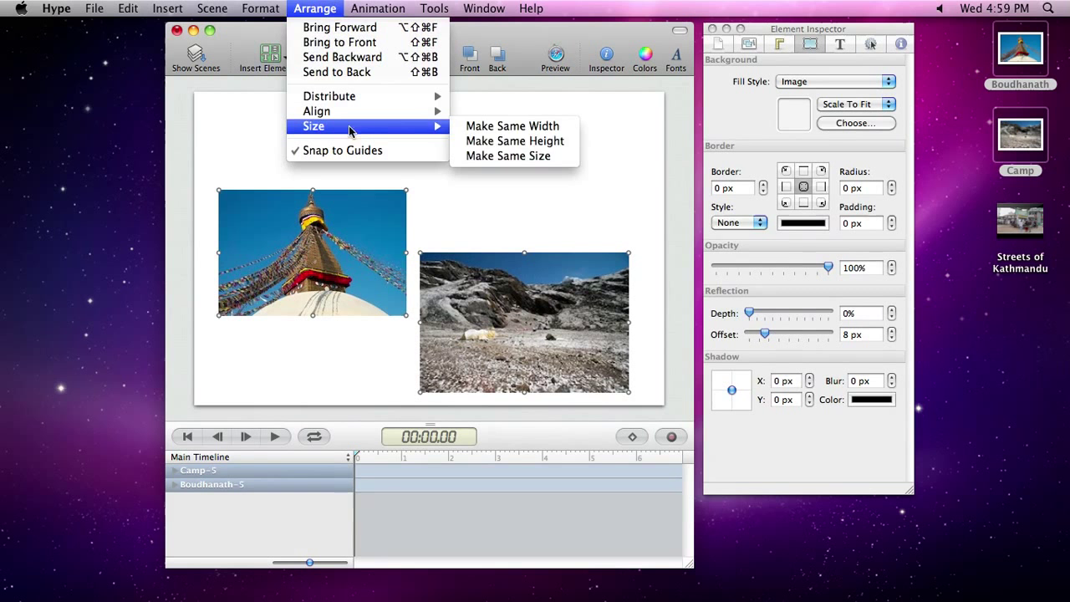
click(482, 155)
click(314, 8)
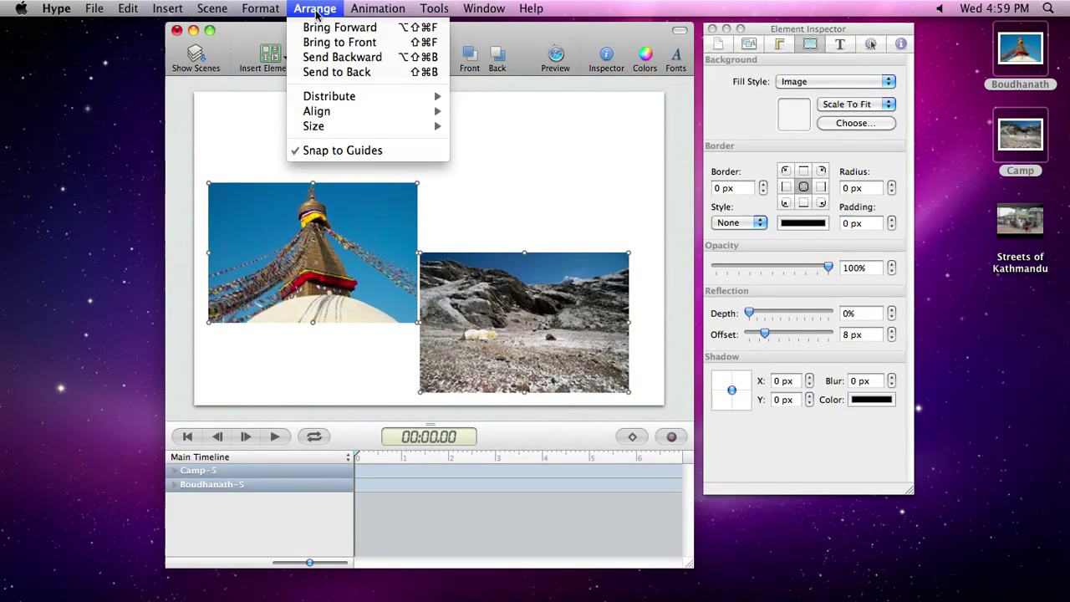
mouse_move(340, 115)
click(489, 197)
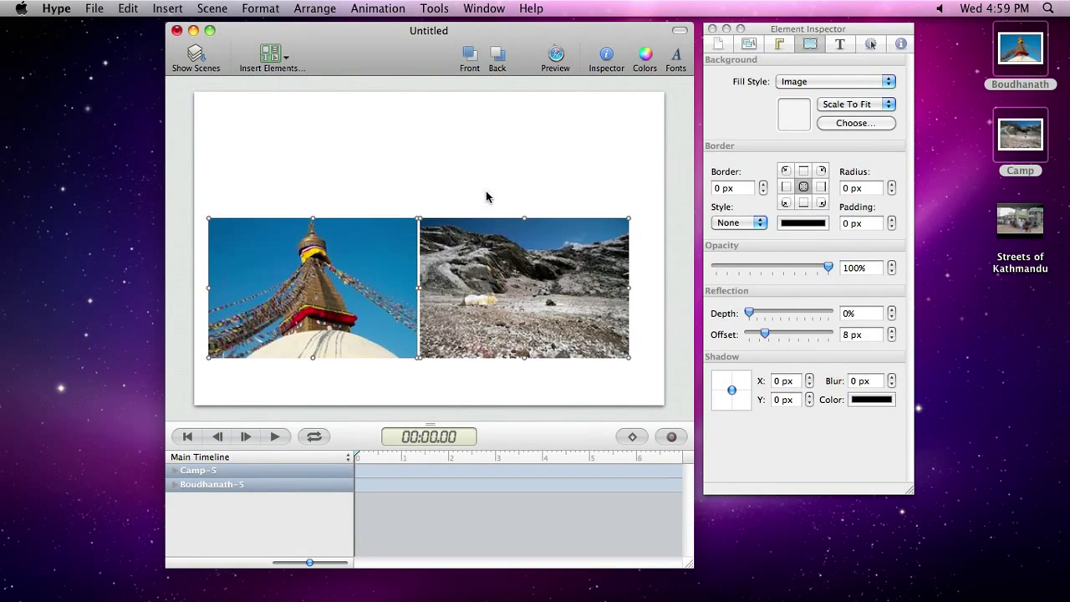
drag(469, 283, 480, 282)
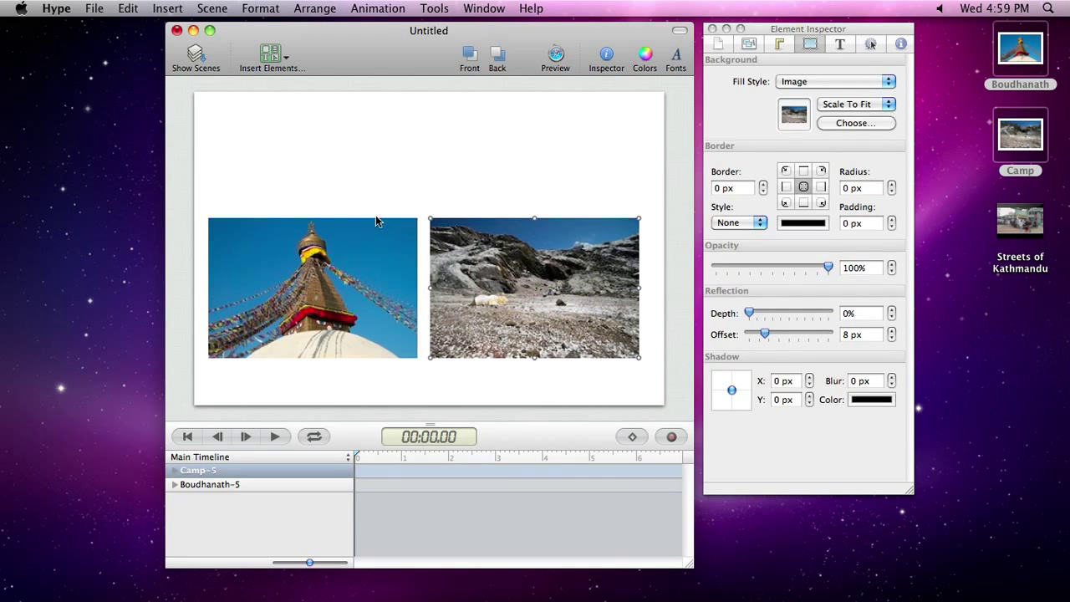
drag(363, 204, 472, 249)
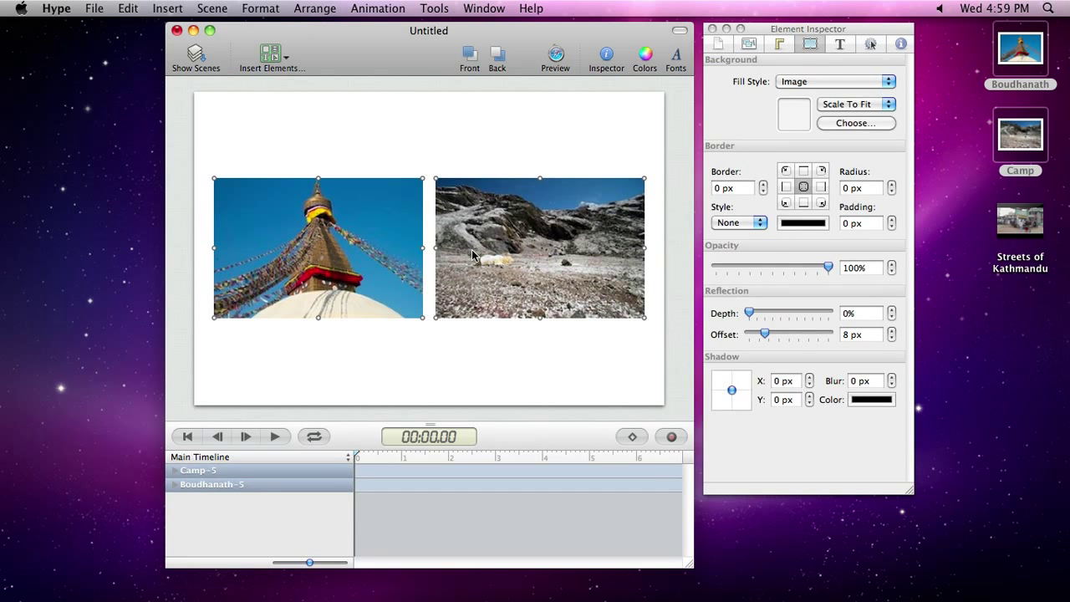
Step: Give both photos a drop shadow with 10 px blur and a 5 px vertical offset
click(853, 380)
text(10)
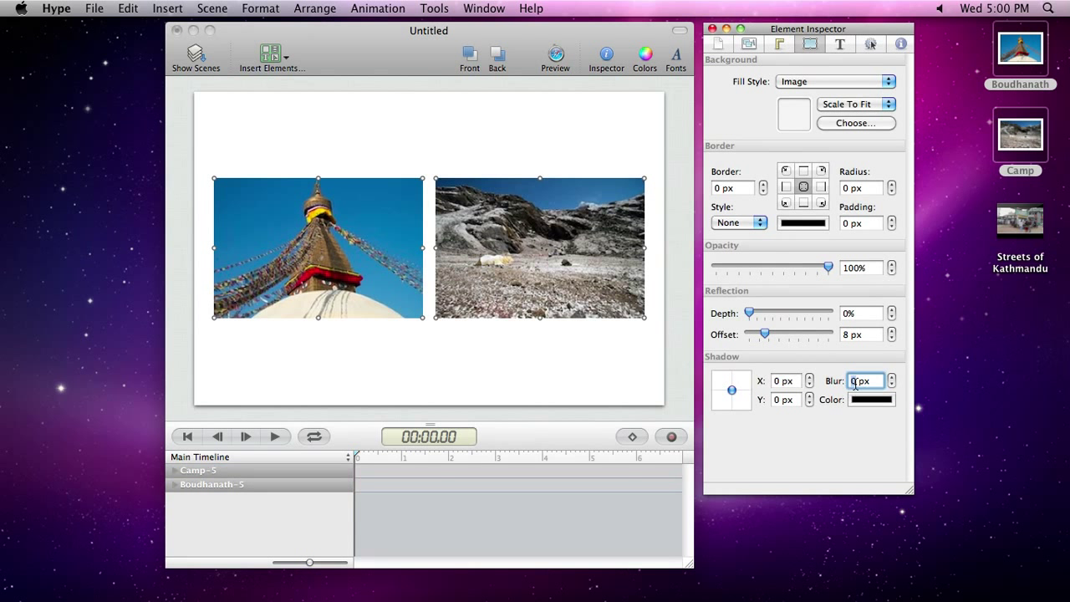
key(Tab)
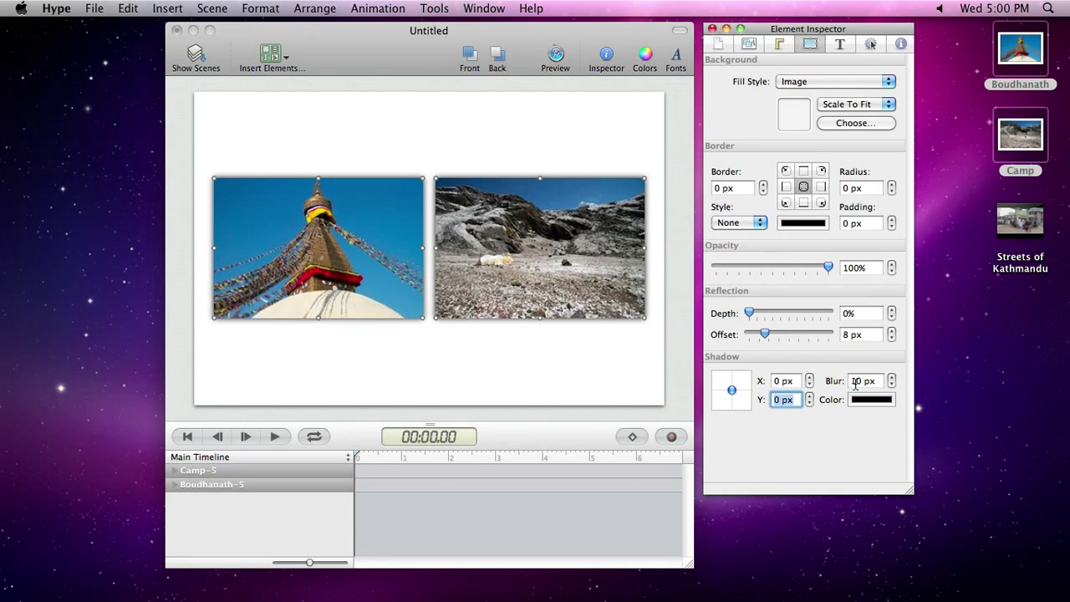
click(810, 396)
click(809, 397)
click(809, 397)
click(809, 396)
click(809, 397)
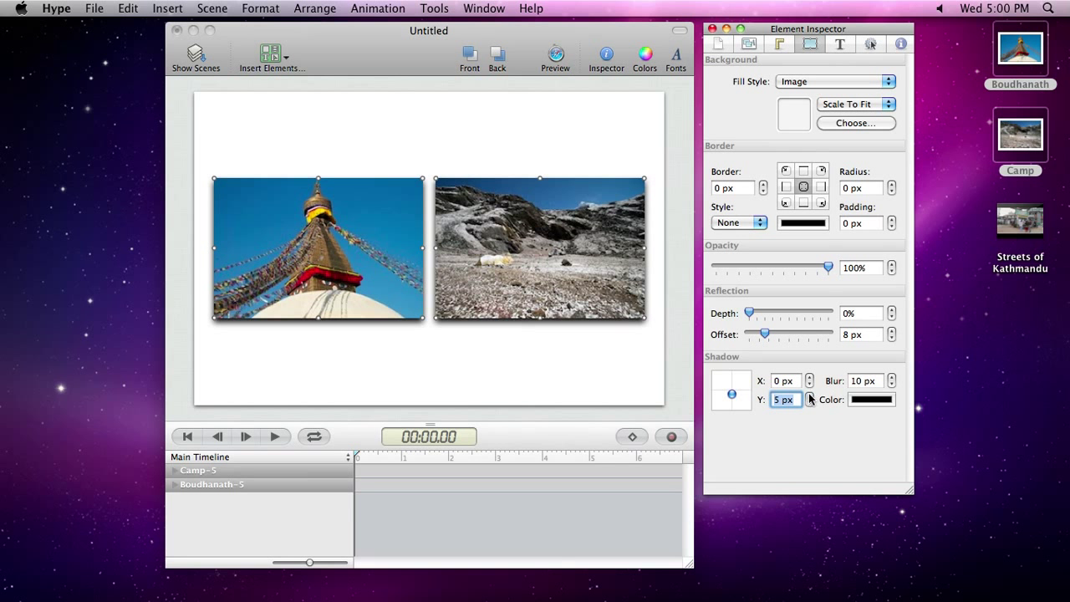
click(607, 385)
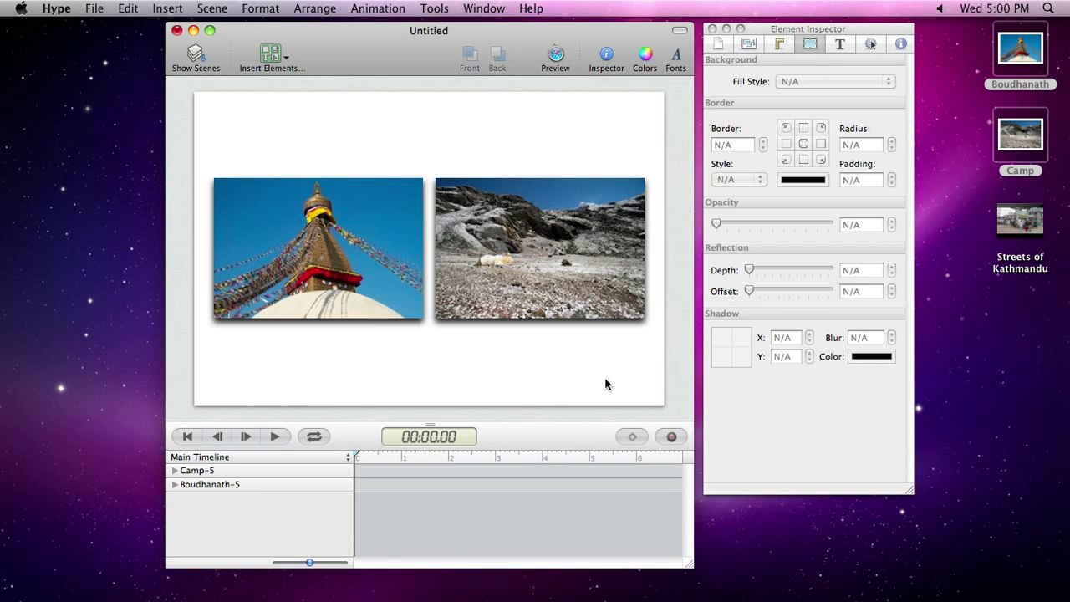
Step: Insert a text element reading 'Backpacking Through Nepal'
click(260, 61)
click(278, 82)
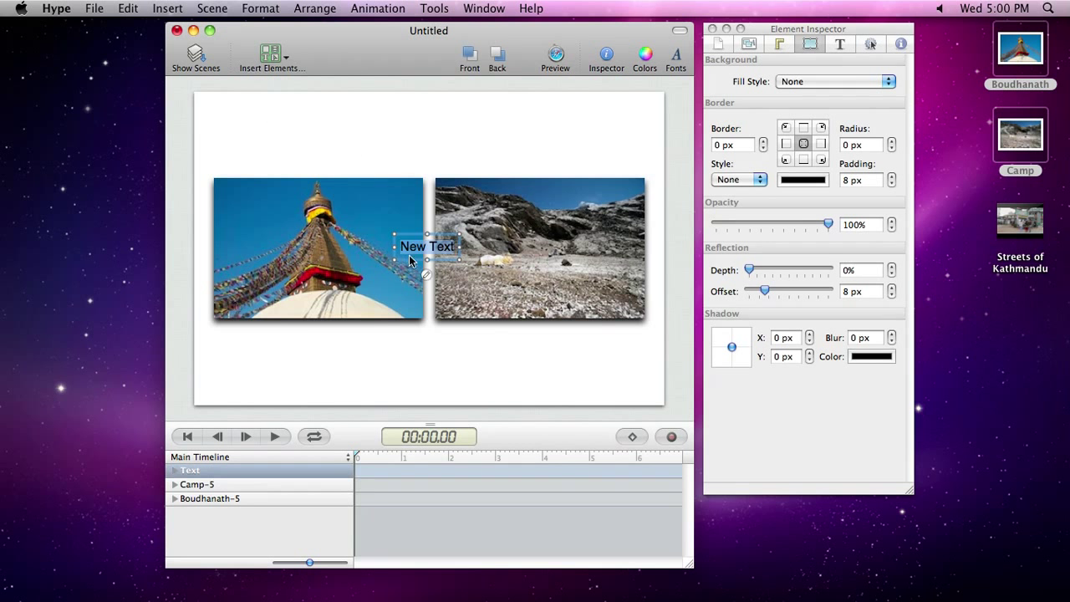
drag(434, 244, 330, 362)
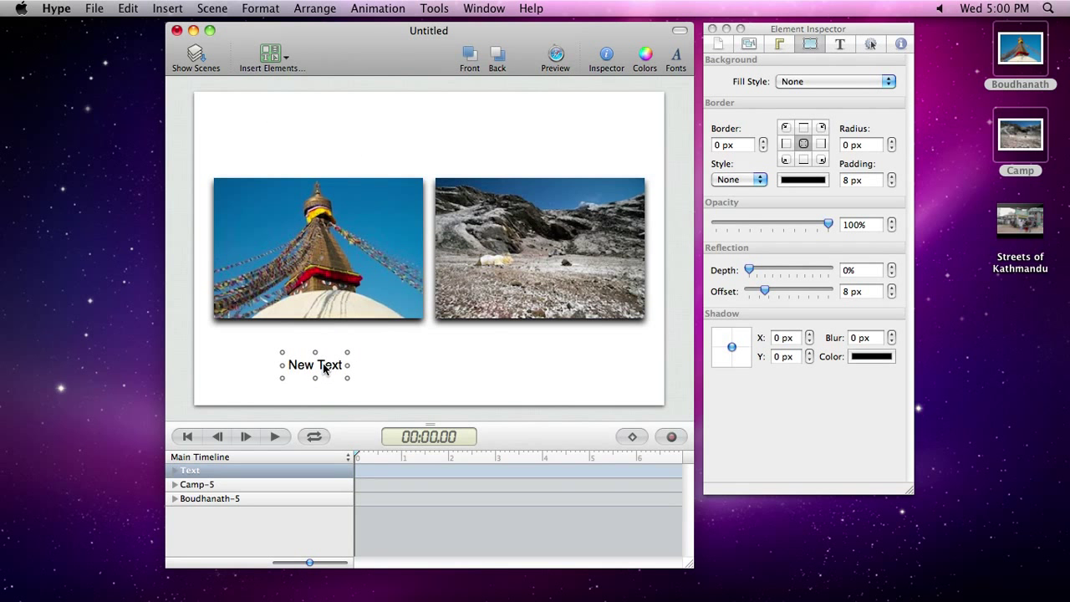
double_click(330, 362)
text(Backpacking)
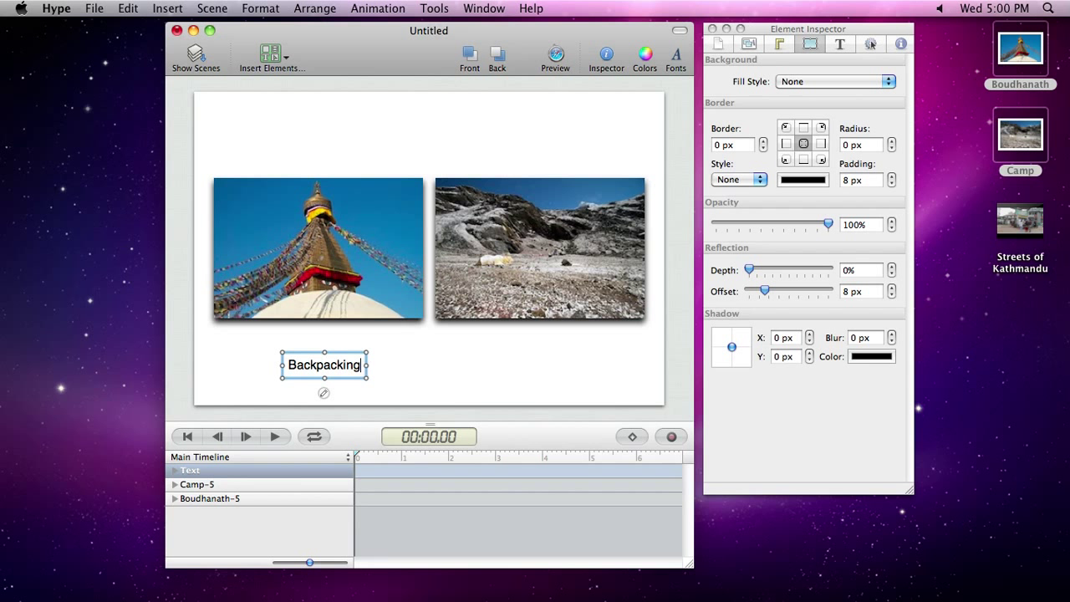
text( Through Nepal)
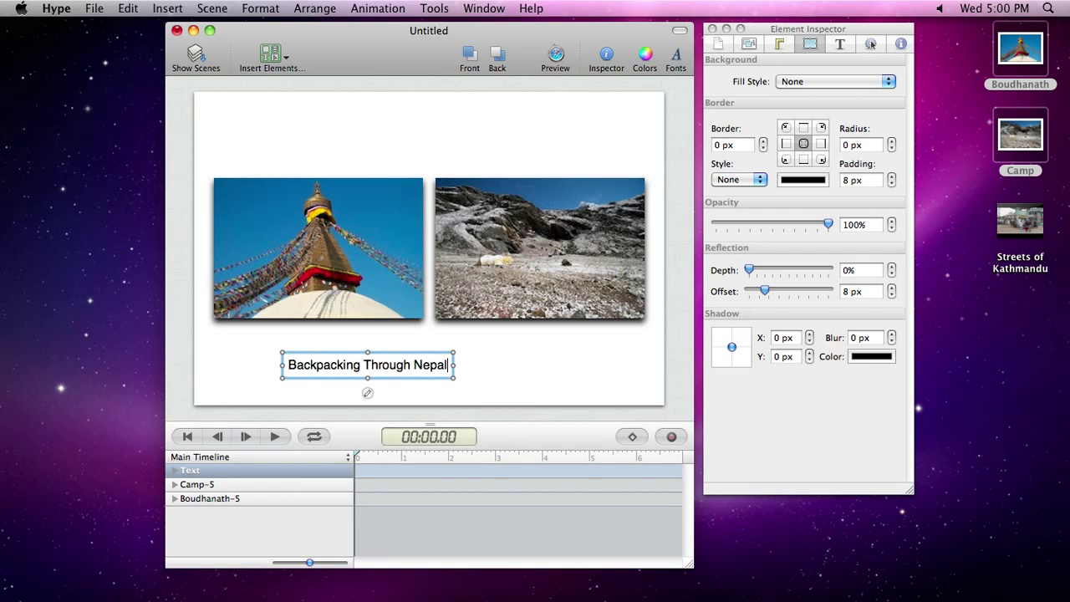
Step: Set the title's font to Zapfino and move it above the photos
triple_click(341, 365)
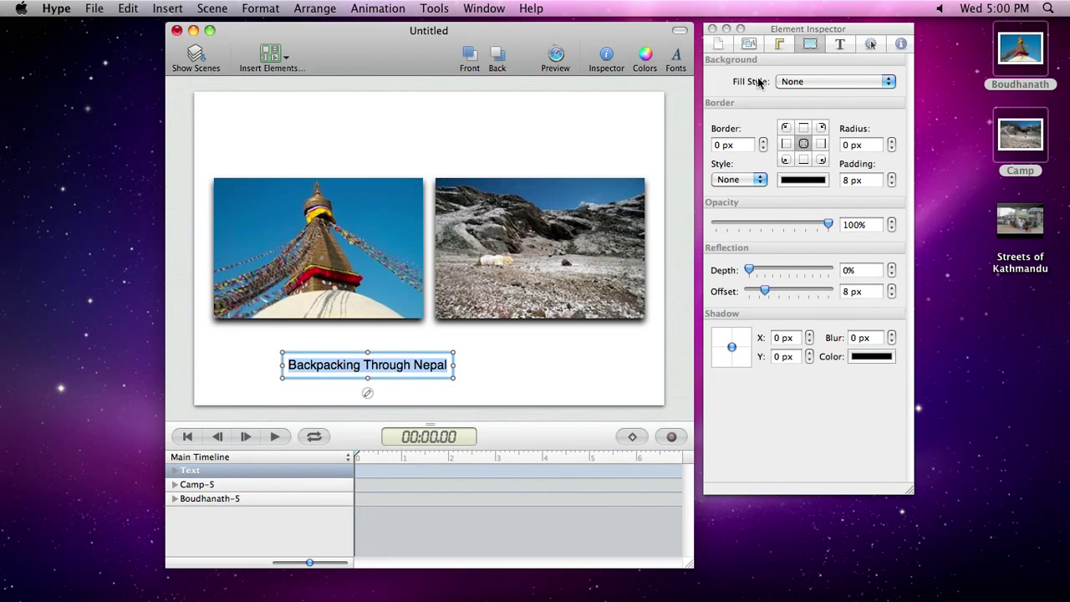
click(838, 45)
scroll(840, 172, down, 4)
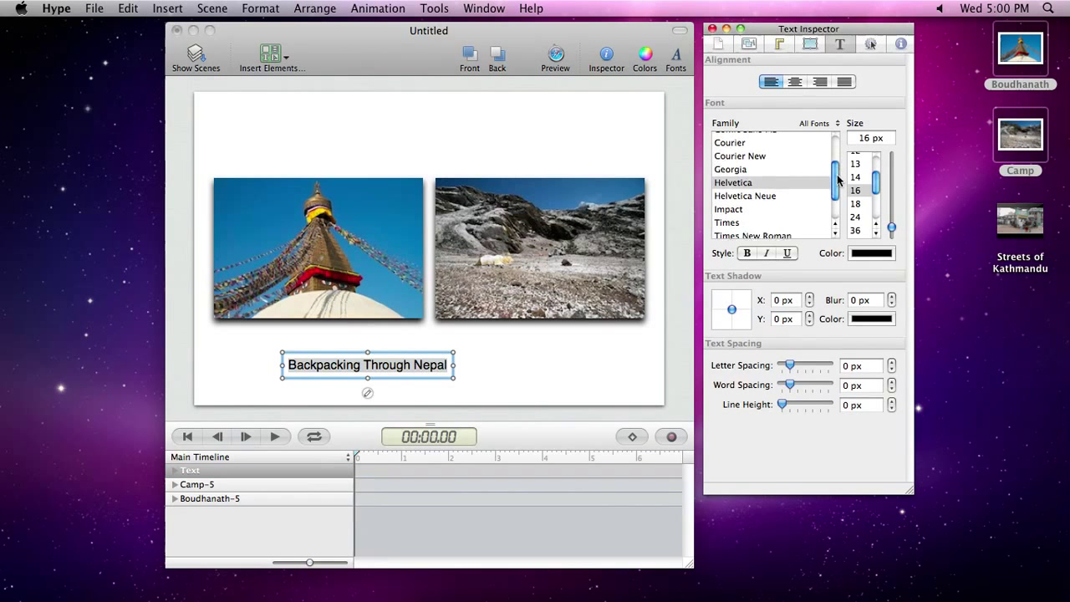
click(753, 234)
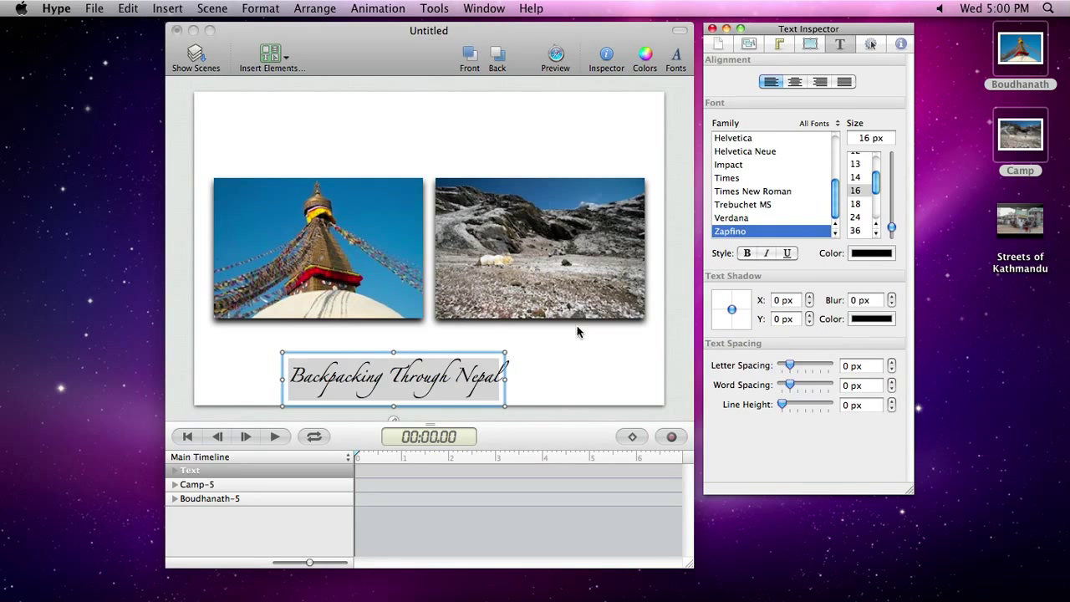
click(537, 368)
click(424, 376)
drag(424, 376, 459, 134)
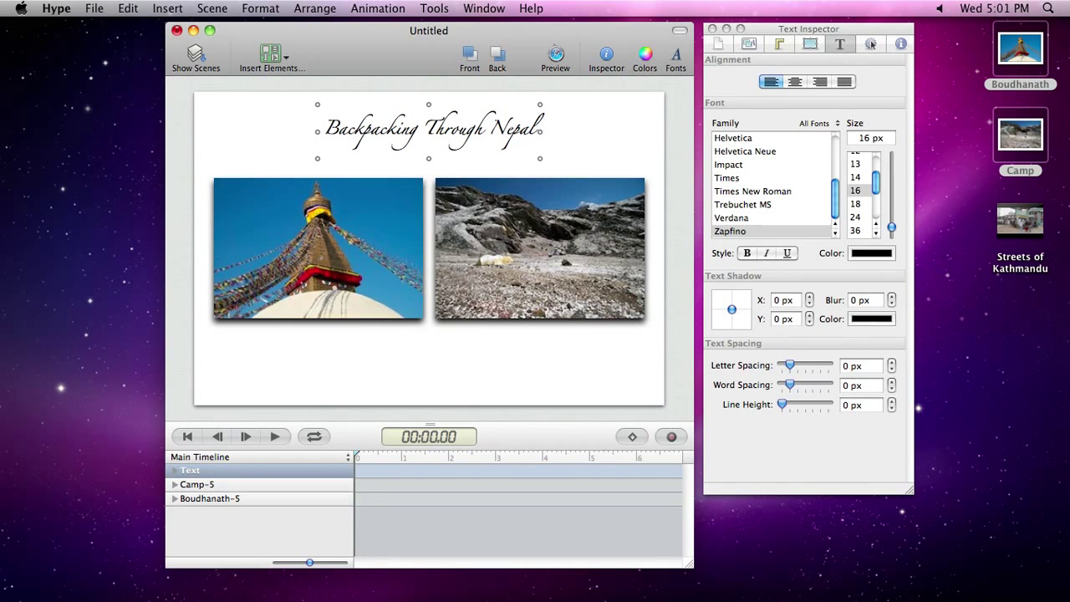
Step: Select both photos and set their starting opacity to 0% in the Element Inspector
key(Escape)
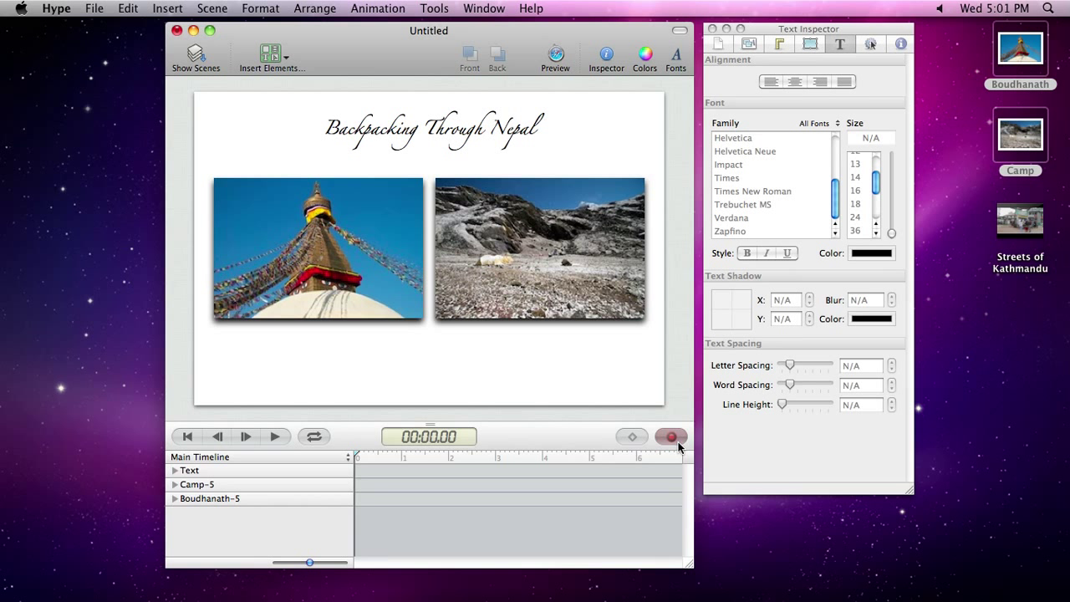
drag(196, 215, 511, 308)
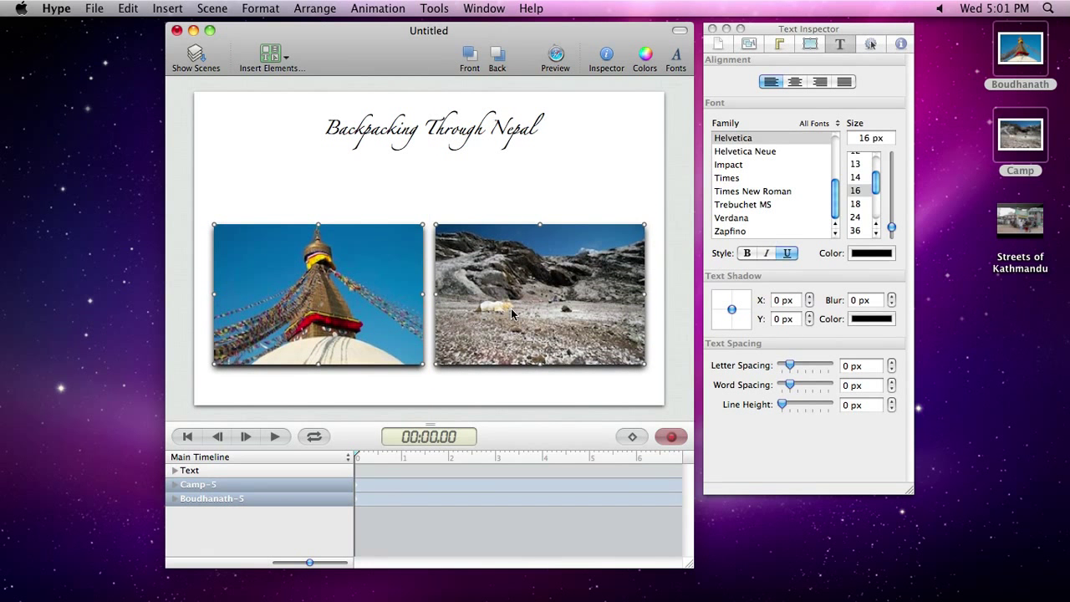
click(813, 47)
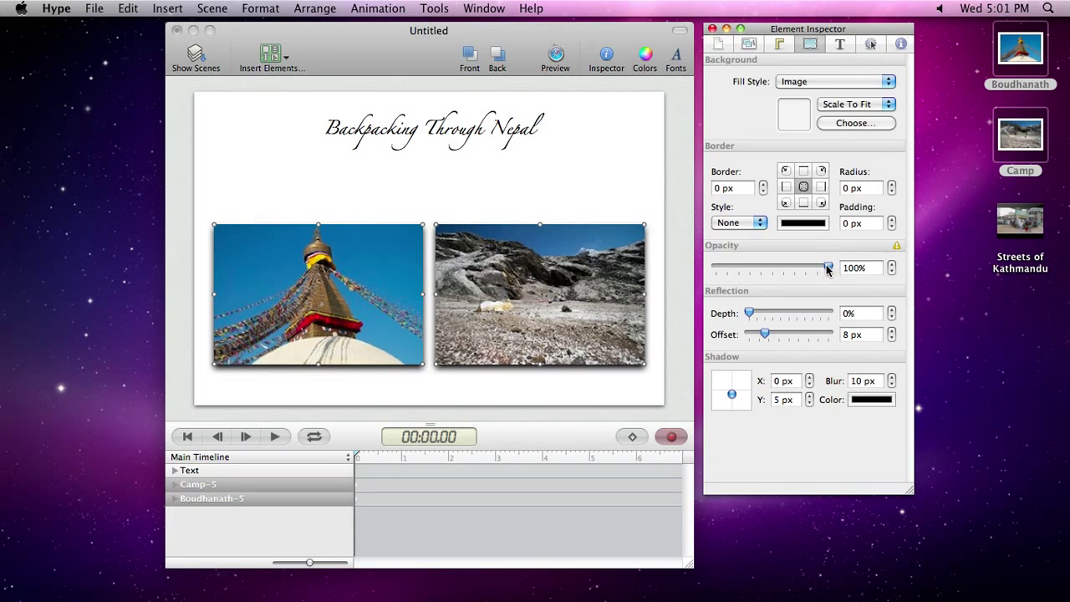
drag(826, 266, 704, 270)
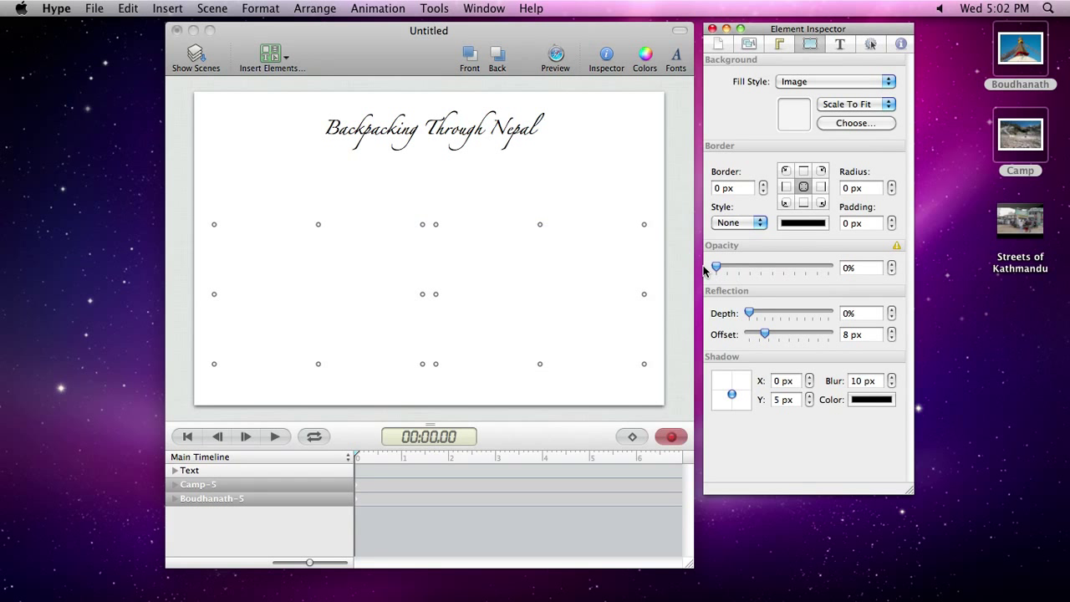
Step: At 3 seconds, move both photos back up and raise their opacity to 100%
click(497, 457)
drag(499, 337, 499, 285)
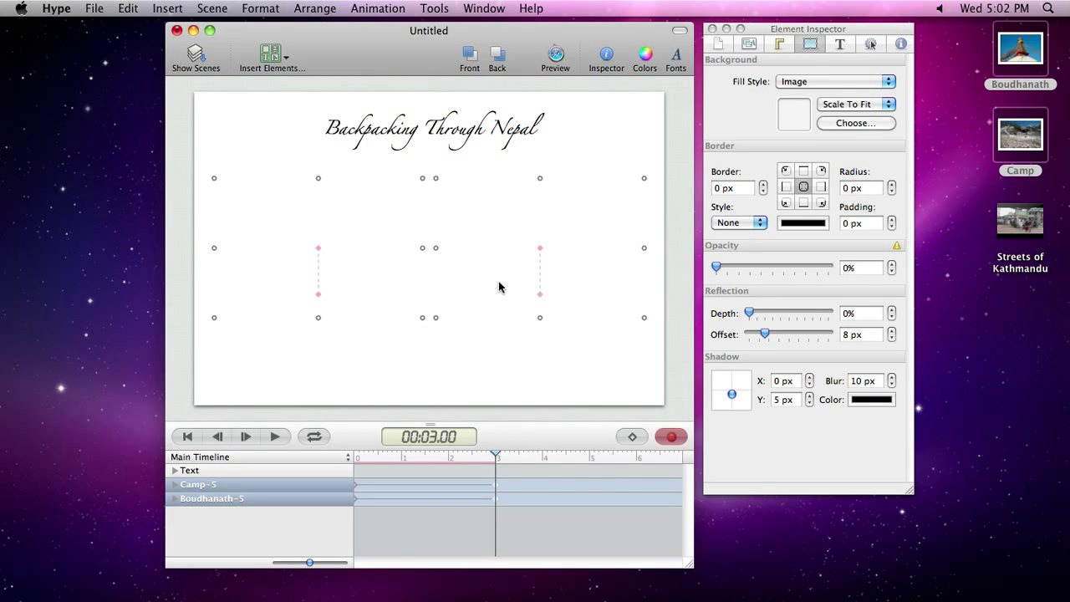
drag(715, 267, 842, 272)
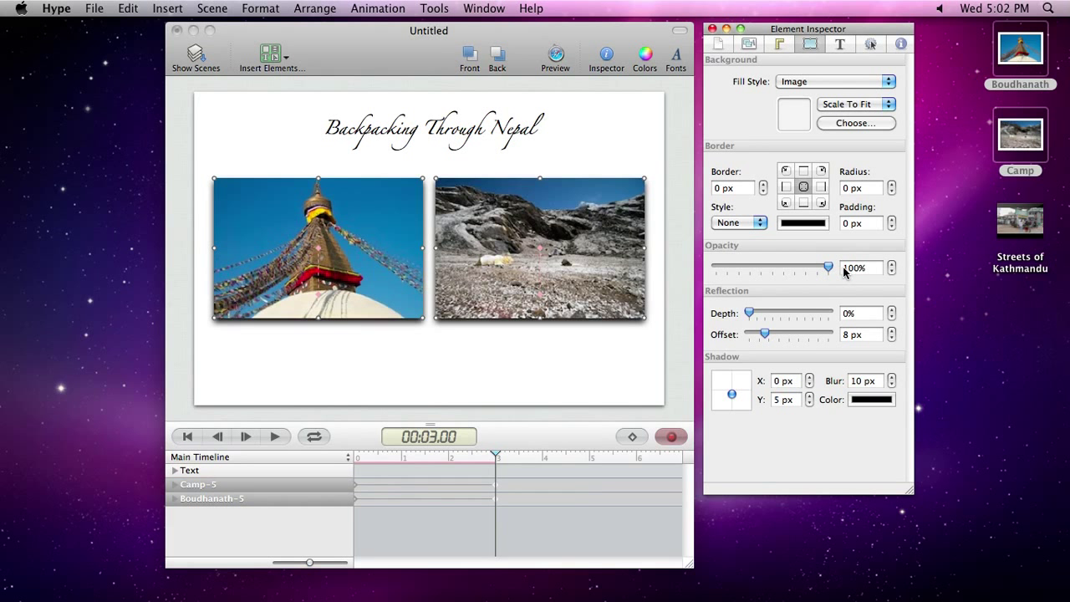
Step: Stop recording, rewind to the start and play the 3-second animation
click(673, 436)
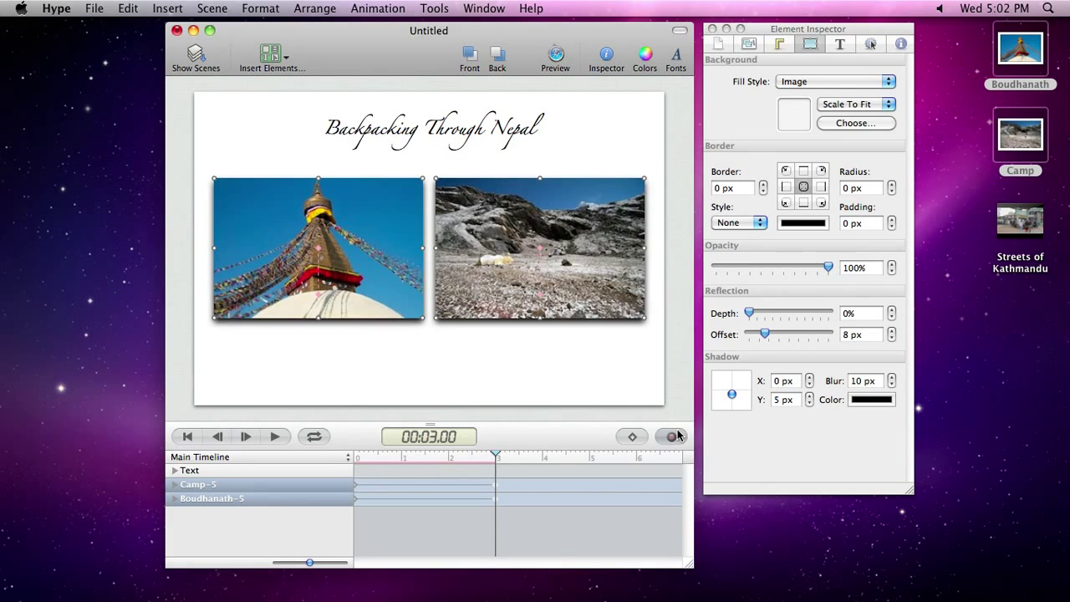
click(187, 436)
click(276, 437)
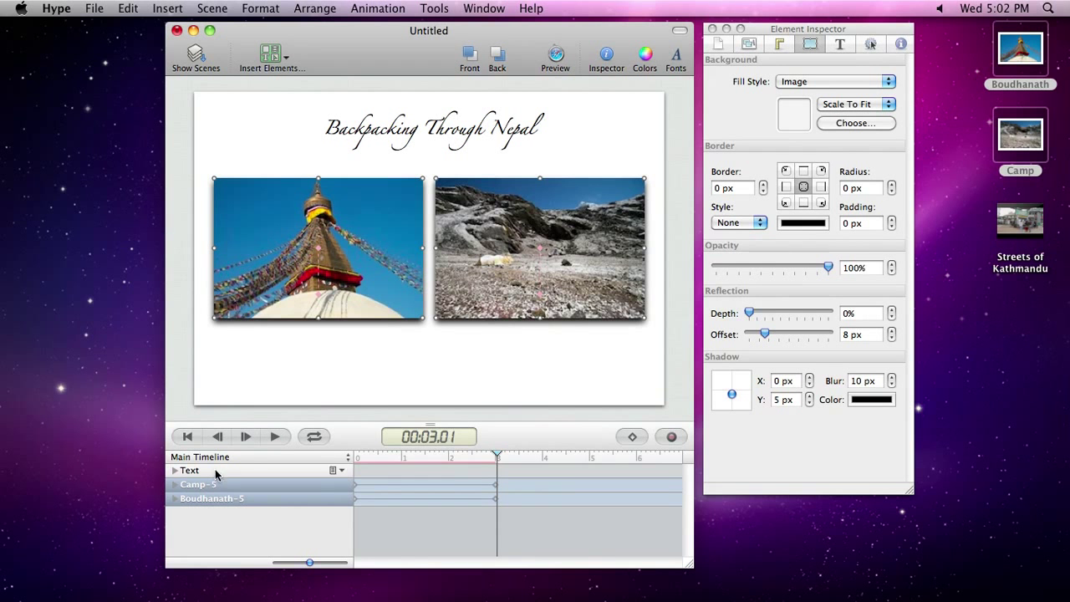
Step: Expand the Camp-5 layer and select its Opacity and Origin (Top) keyframes spanning 0–3 s
click(174, 483)
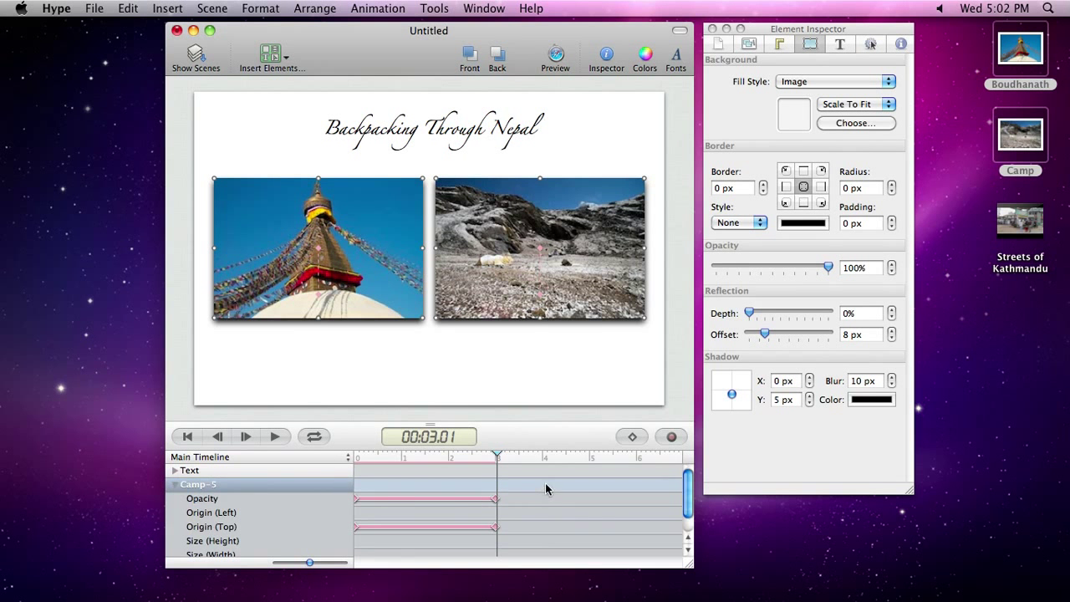
drag(546, 487, 342, 548)
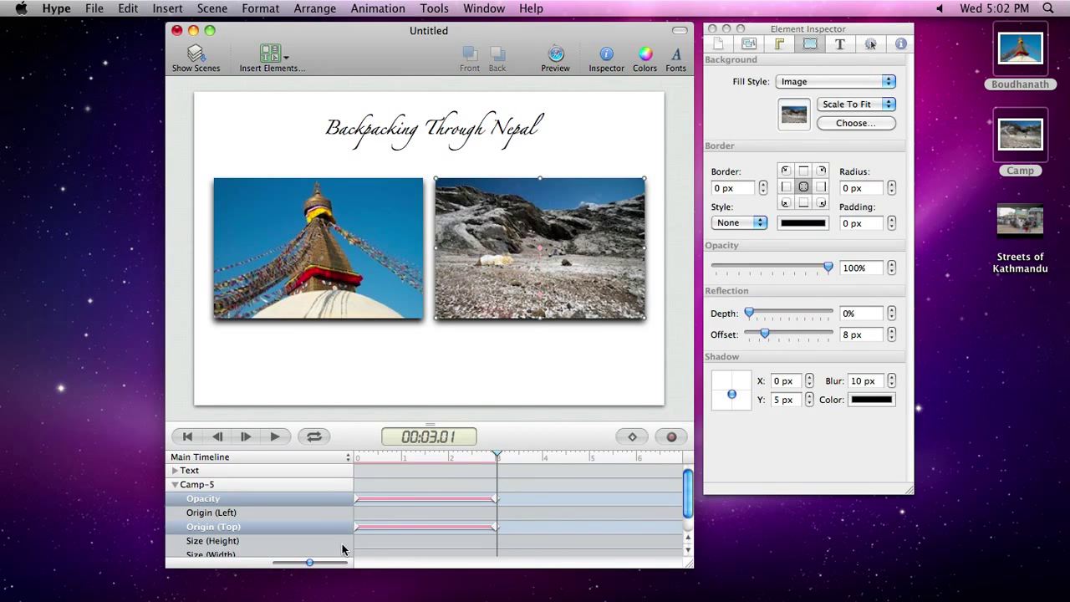
click(553, 378)
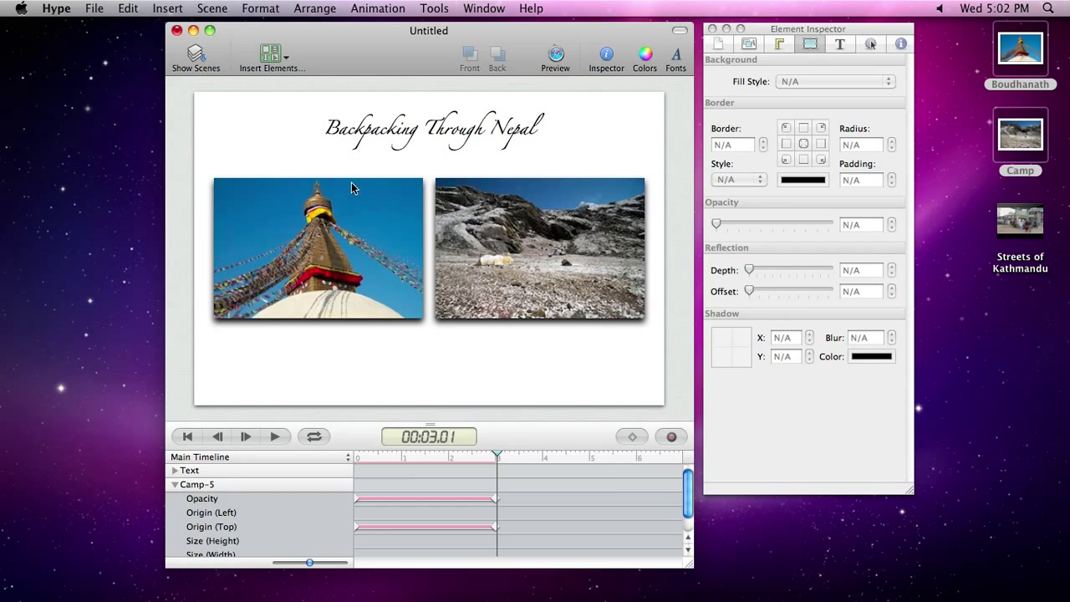
Step: Add a second scene and place the Streets of Kathmandu video on it
click(199, 55)
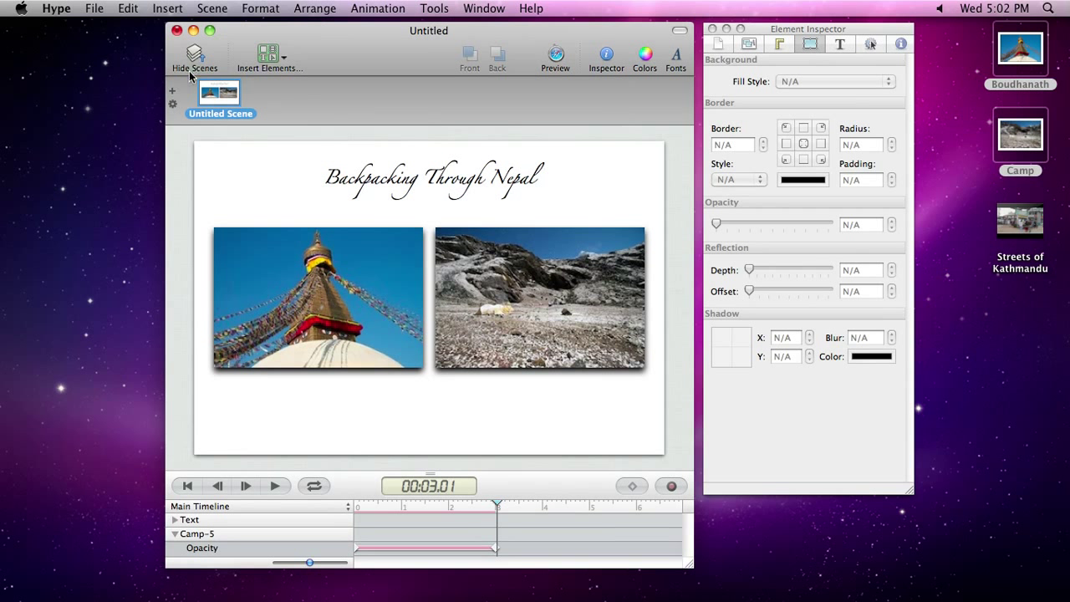
click(173, 93)
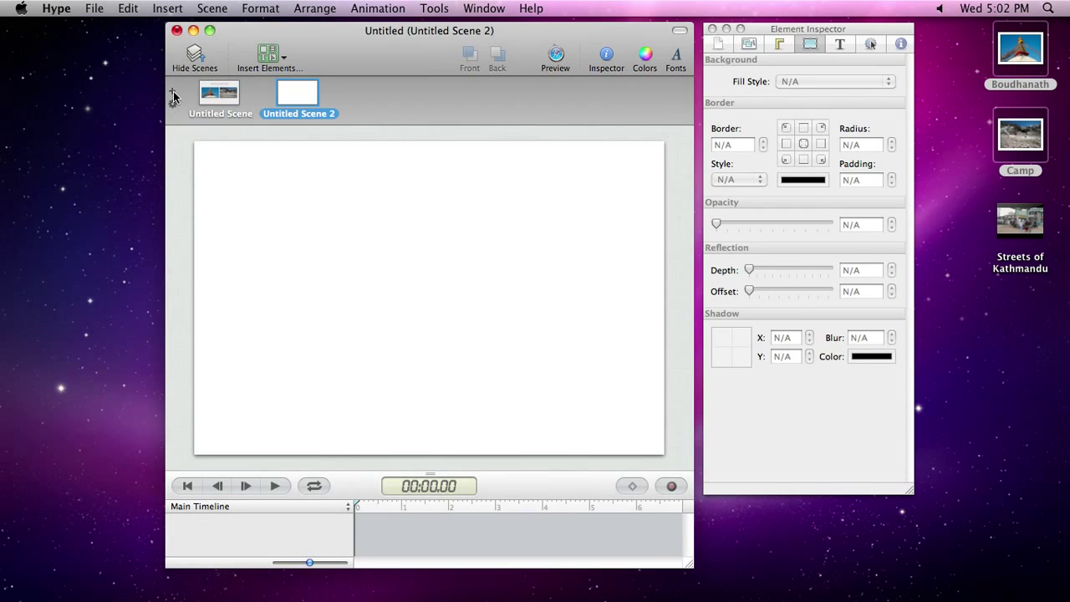
drag(1019, 222, 466, 304)
Step: Insert a text element reading 'The Streets of Kathmandu'
click(268, 57)
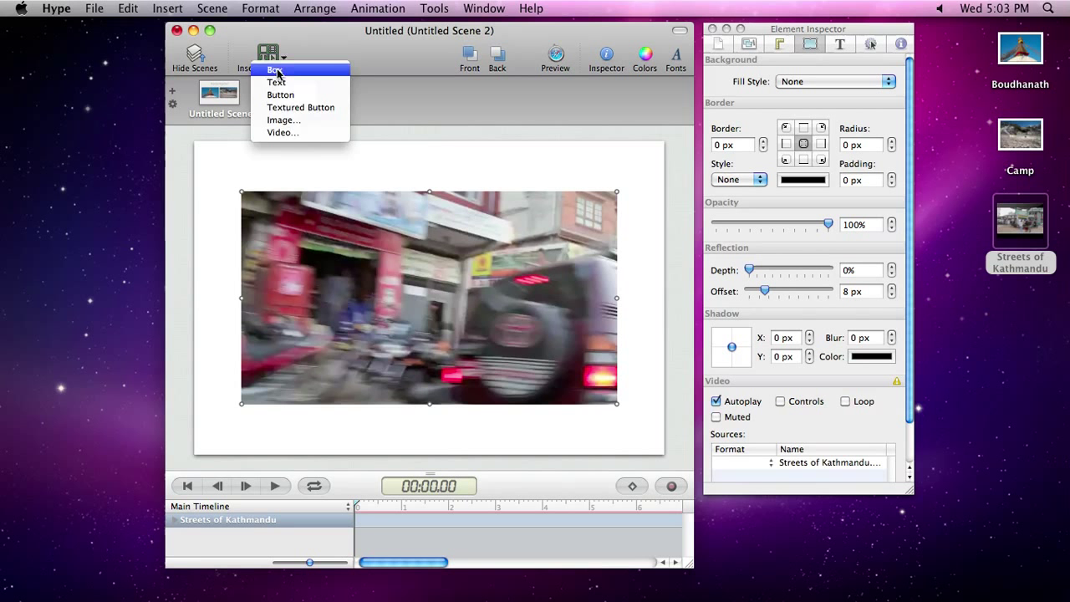
click(276, 76)
drag(376, 299, 323, 425)
double_click(323, 426)
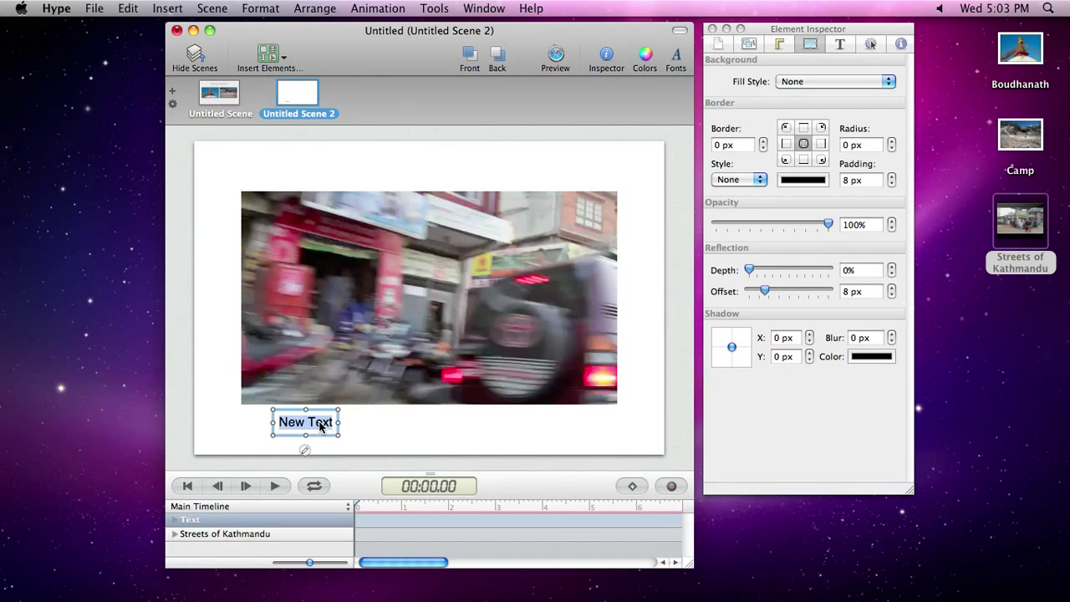
text(The Streets of Kathmandu)
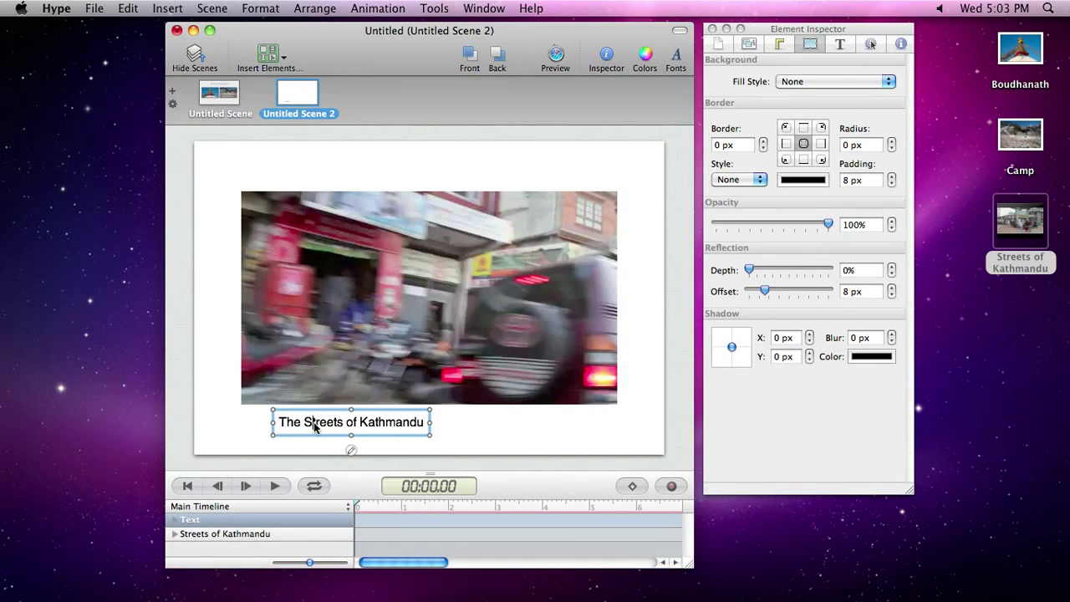
Step: Set the title to Zapfino, move it above the video, and return to the first scene
triple_click(316, 425)
click(849, 42)
click(743, 232)
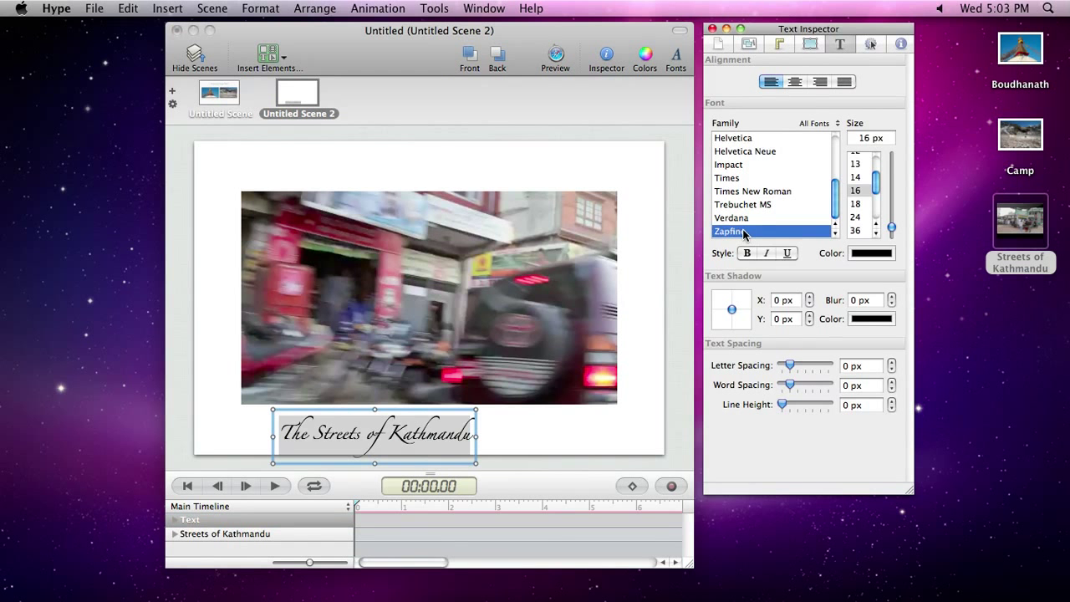
drag(350, 442, 405, 184)
click(556, 173)
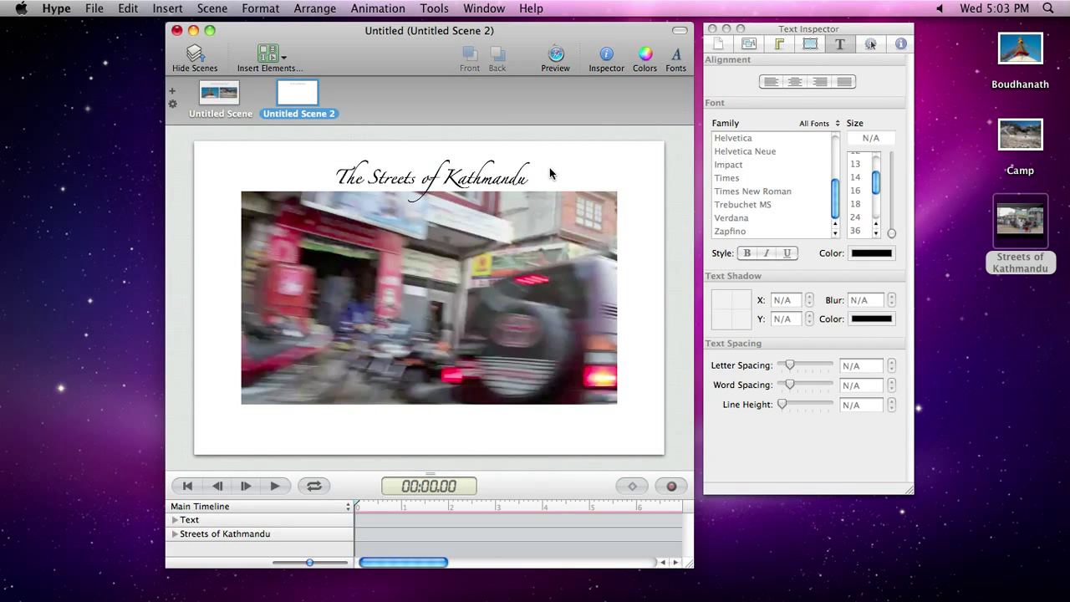
click(221, 98)
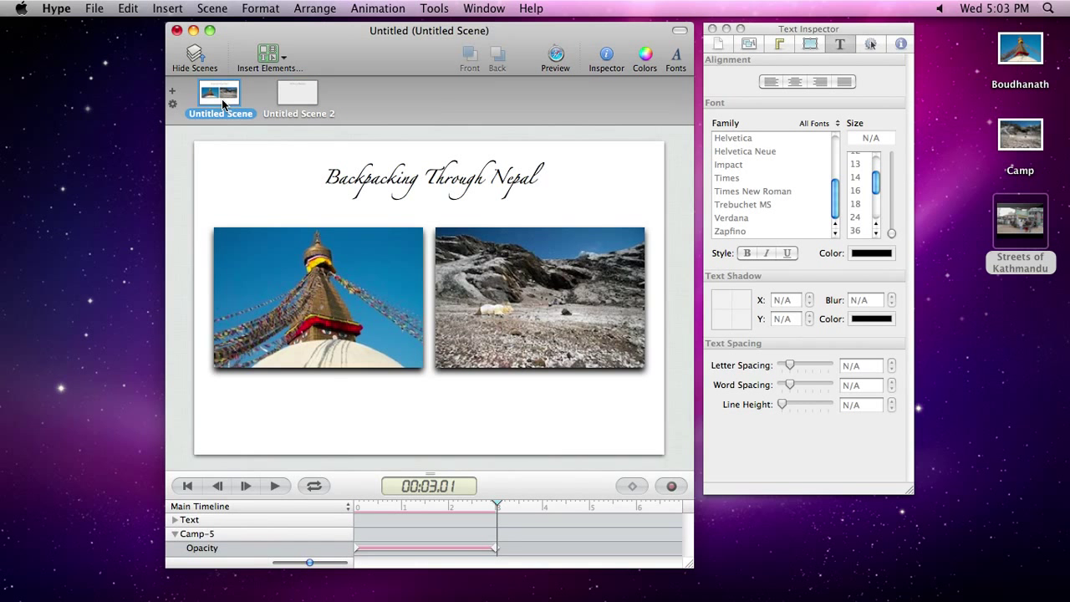
Step: Insert a textured button labelled 'The Streets of Kathmandu', widen it, and bold its Pressed-state text
click(263, 54)
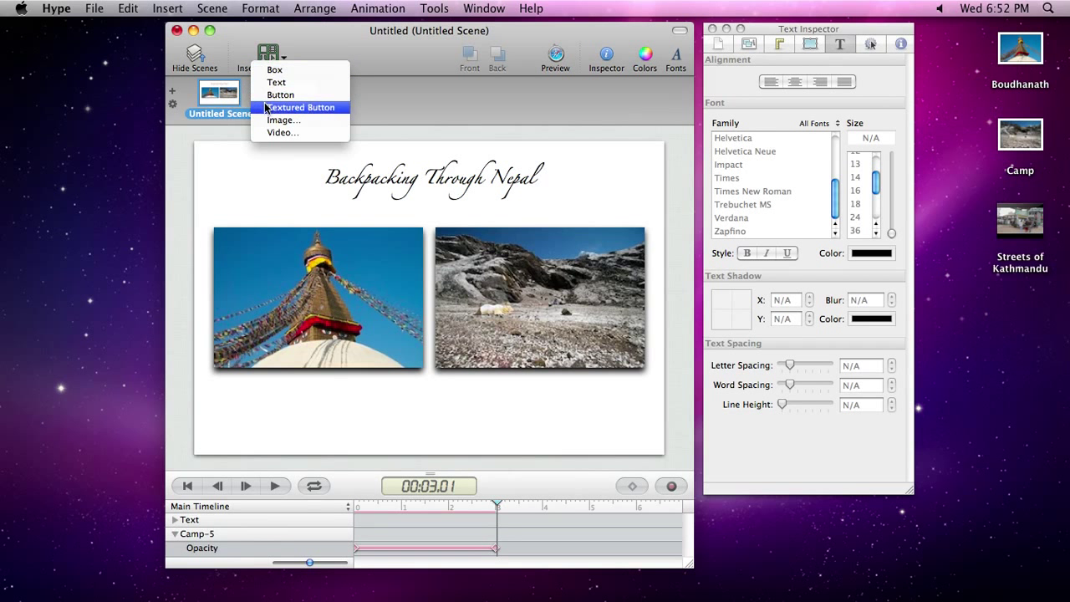
click(265, 107)
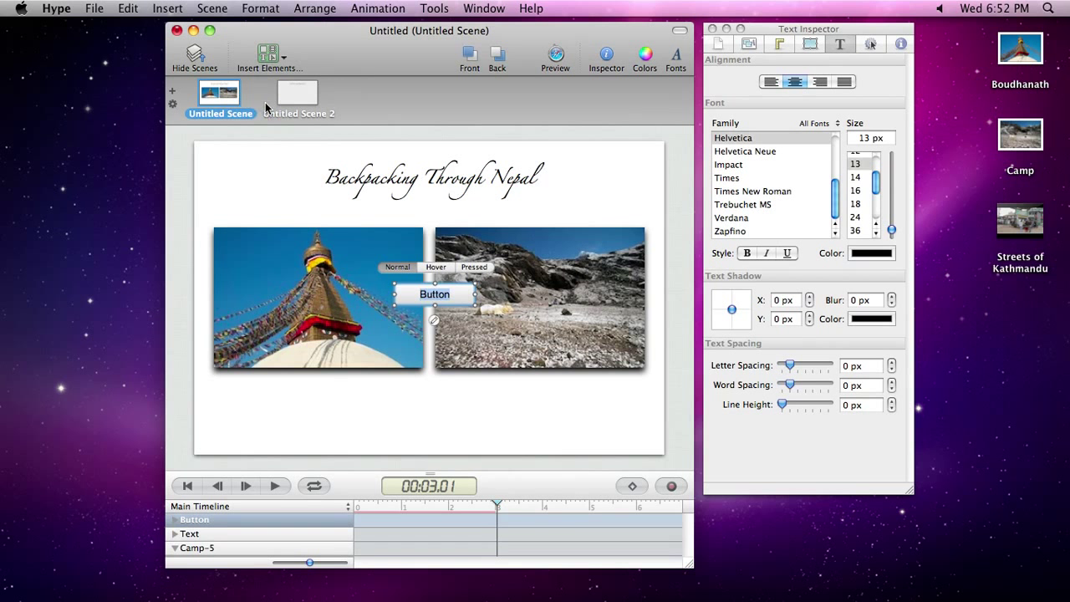
text(The Streets of Kathmandu)
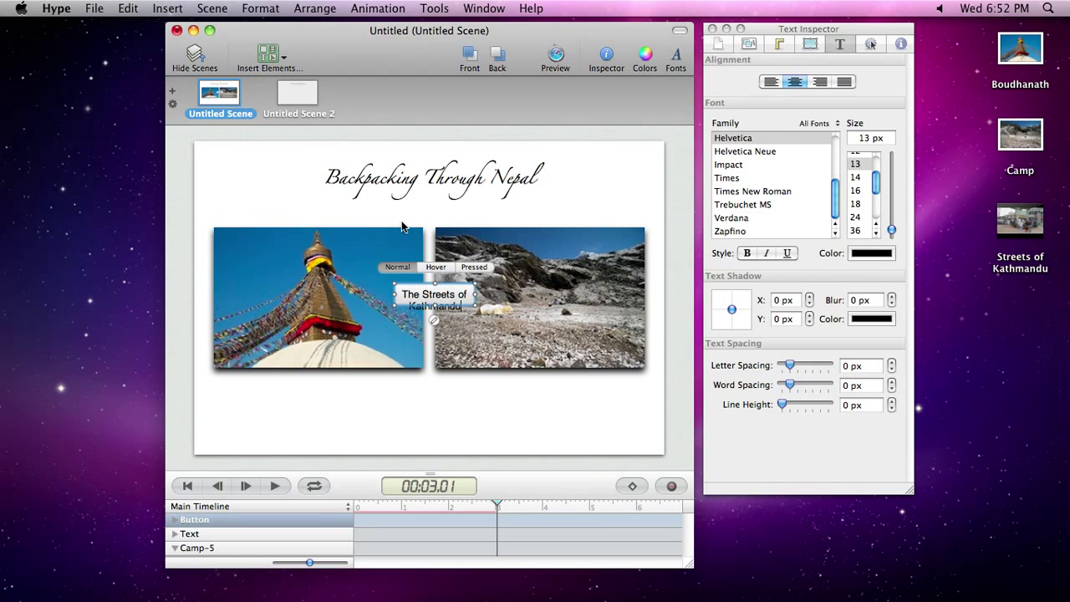
drag(475, 294, 458, 439)
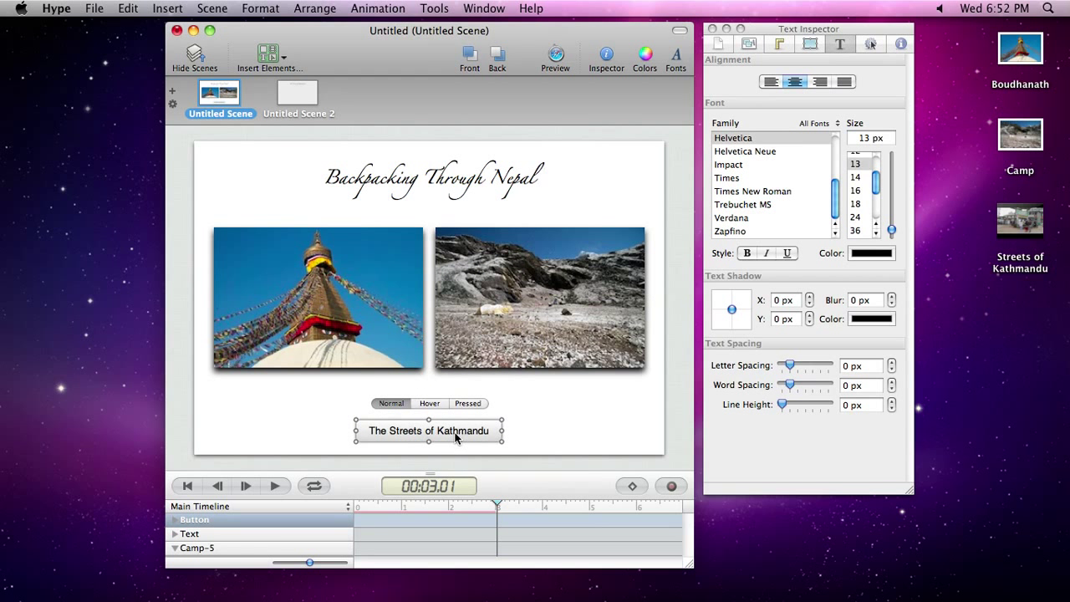
click(459, 404)
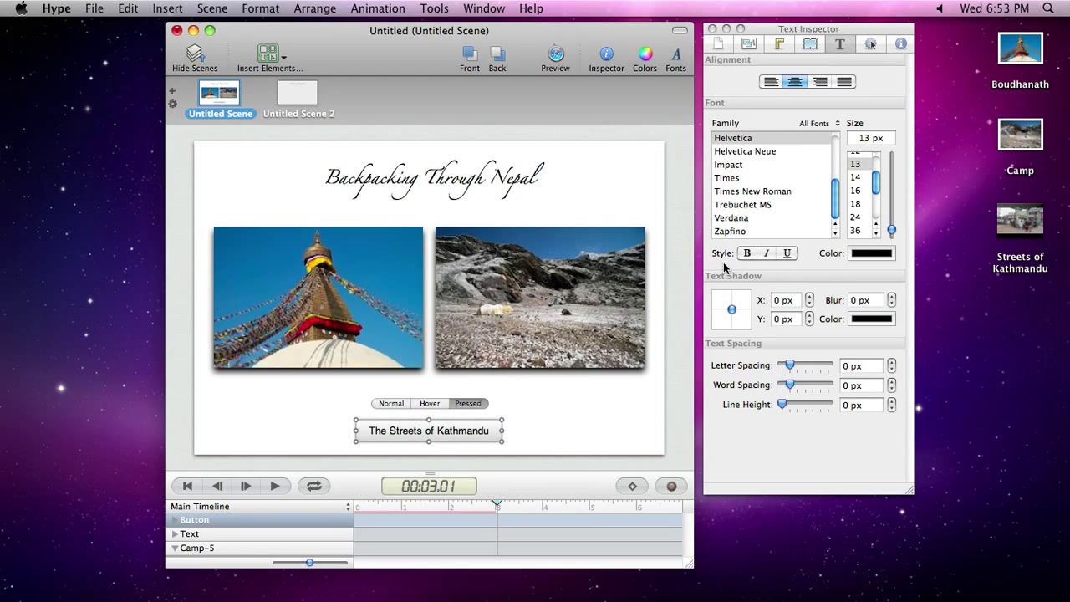
click(746, 253)
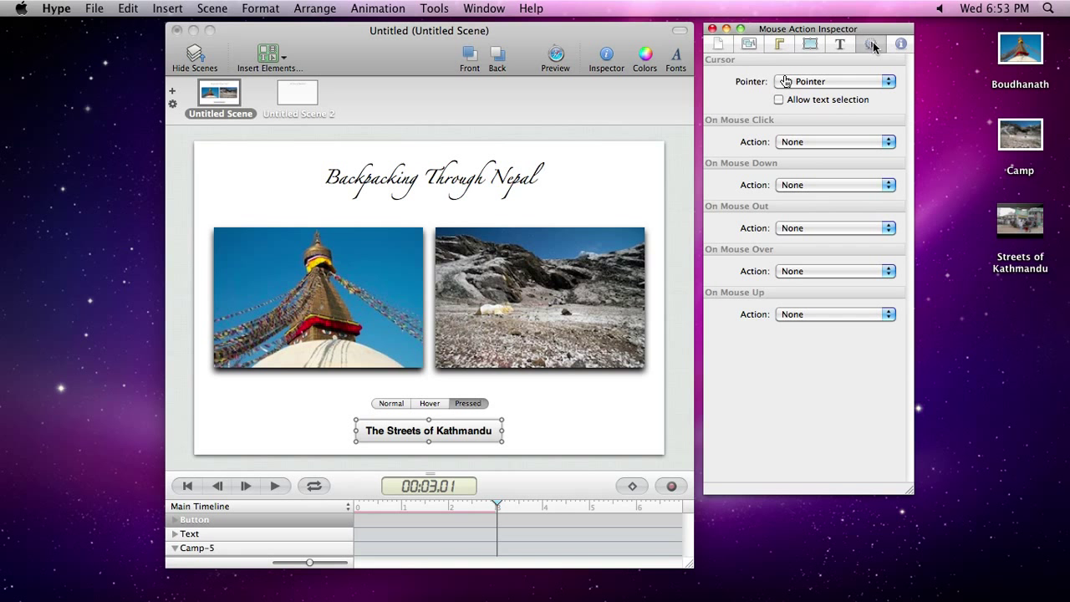
Step: Set the button's On Mouse Click action to Jump to Scene, Next Scene, with a Swap transition
click(878, 142)
click(871, 162)
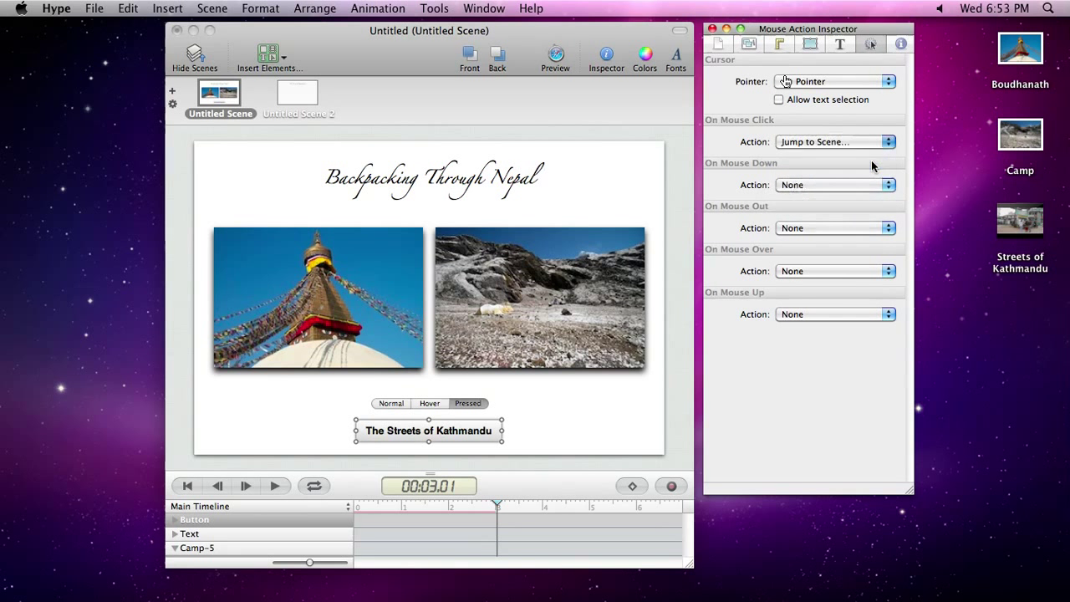
click(871, 160)
click(871, 163)
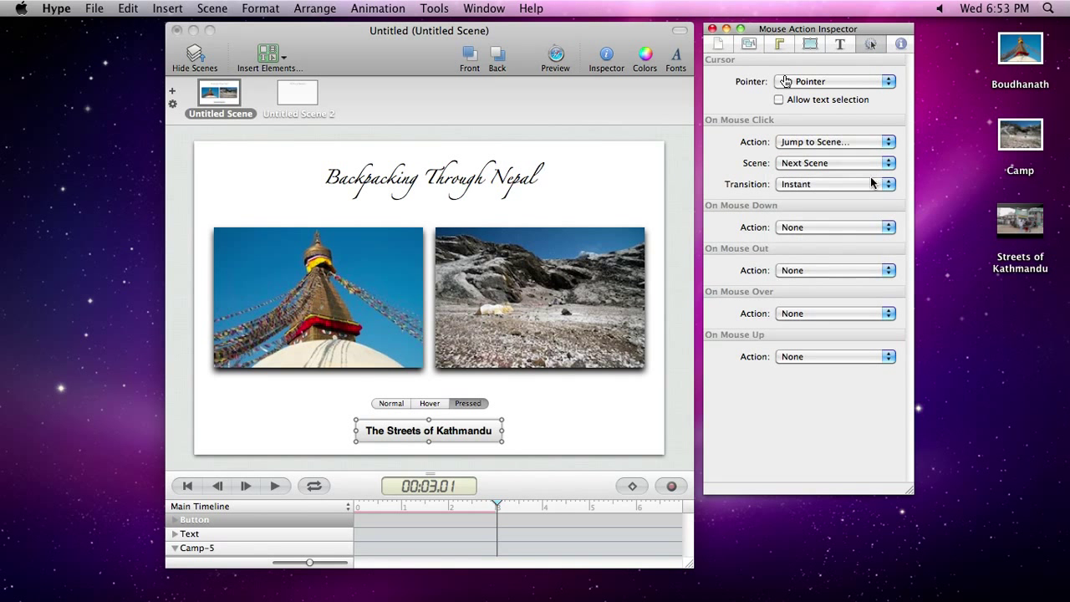
click(871, 184)
click(870, 214)
Step: Preview the page in Safari and check the button jumps to the video scene
click(556, 56)
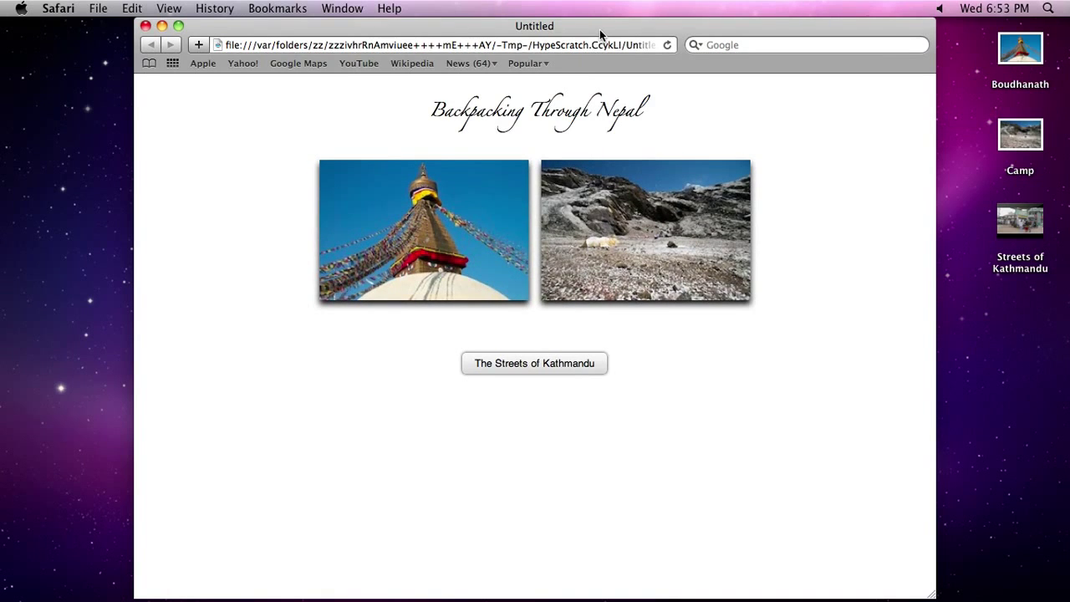
click(533, 363)
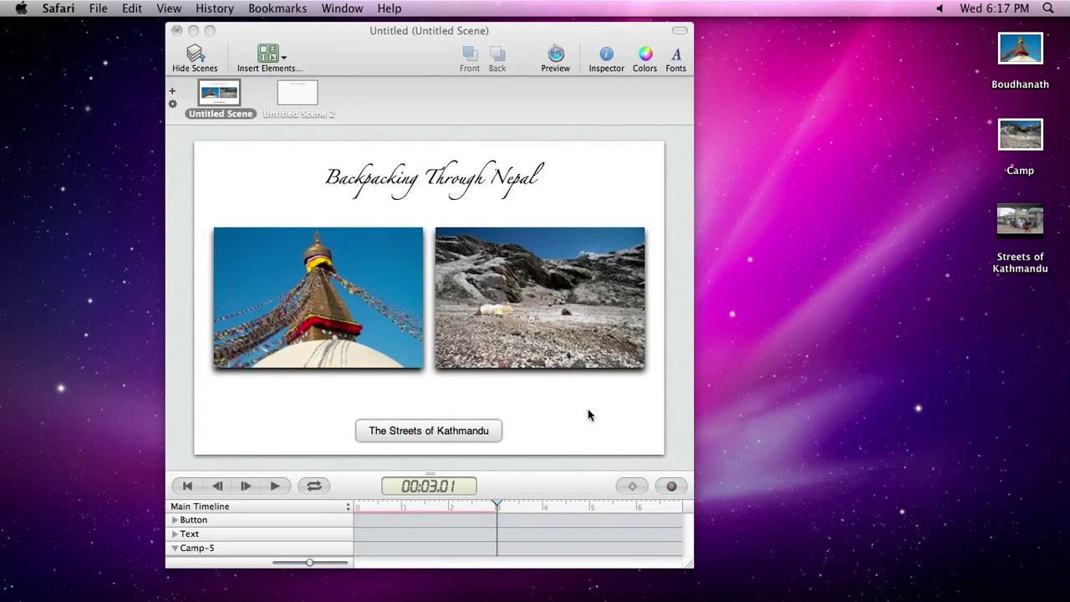
click(588, 411)
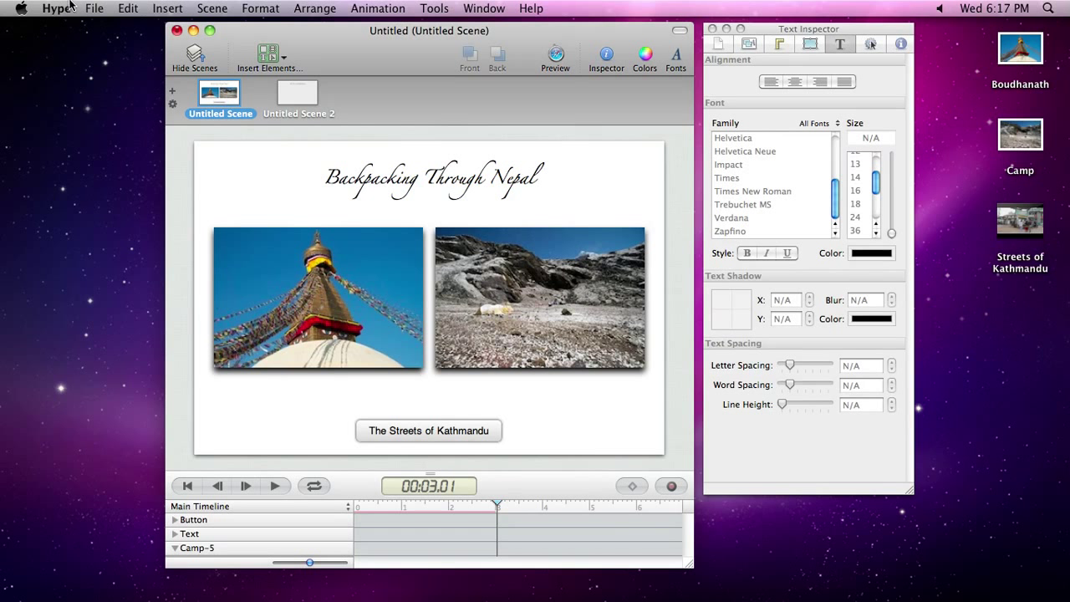
Step: Export the document as an HTML5 folder named Kathmandu on the desktop
click(94, 8)
mouse_move(113, 167)
click(275, 166)
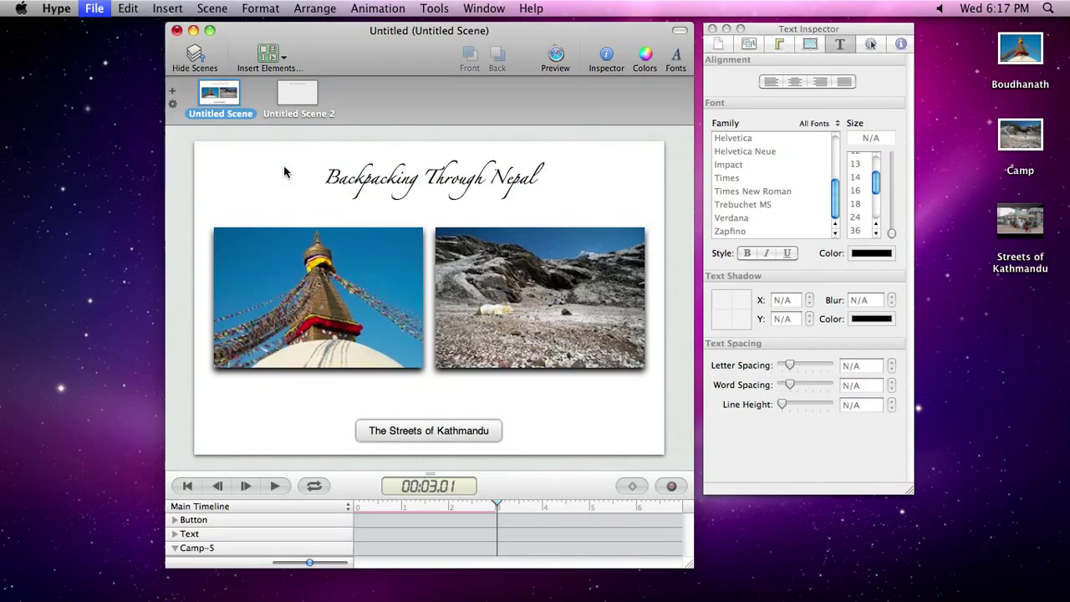
text(Kathmandu)
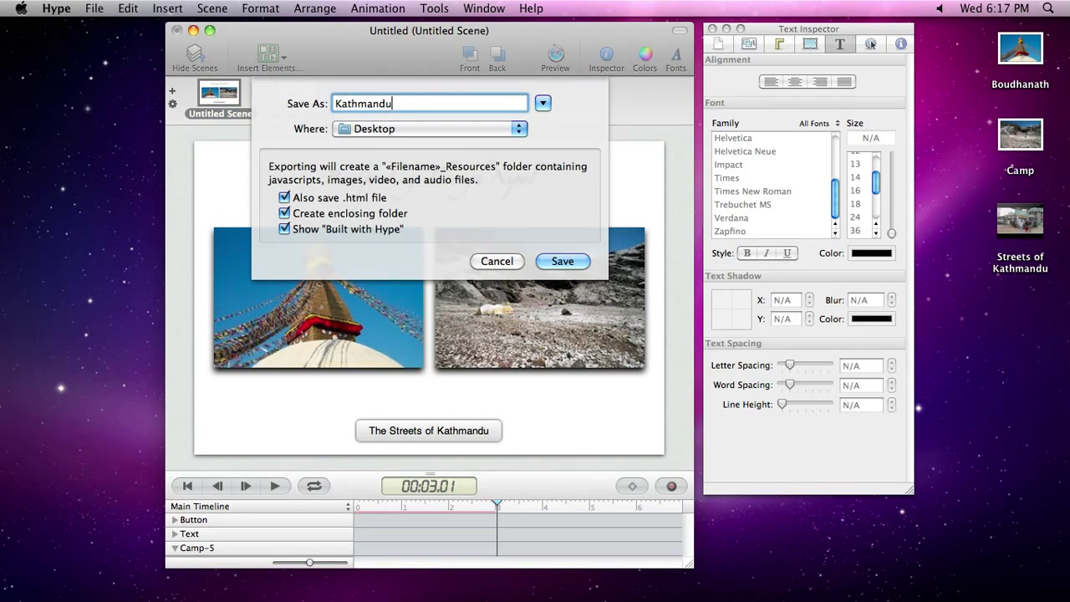
key(Return)
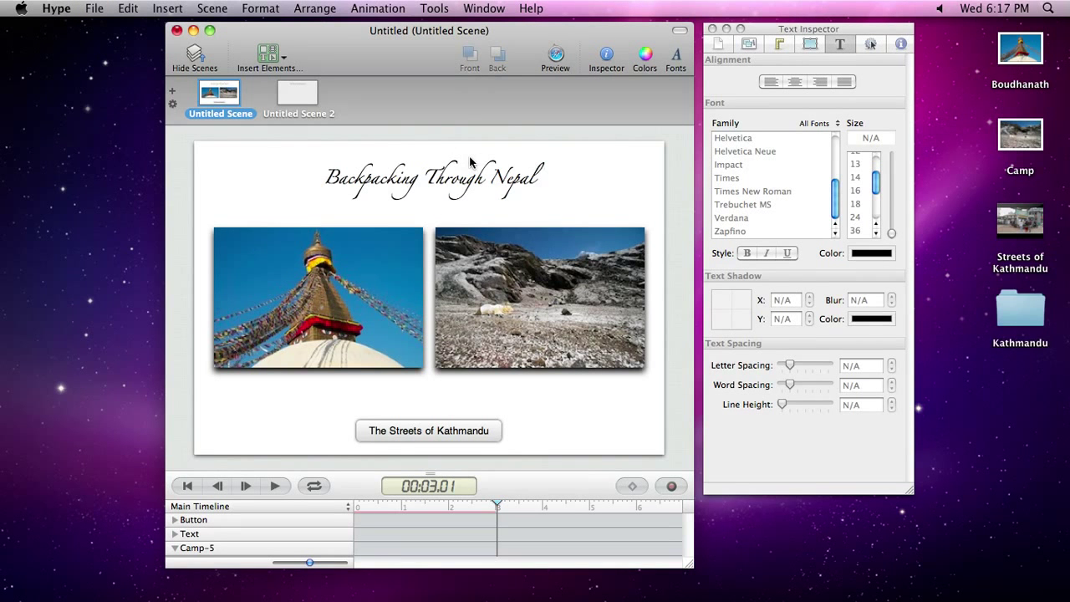
Step: Open Kathmandu.html from the Kathmandu folder in HyperEdit and select lines 23–25
double_click(1013, 322)
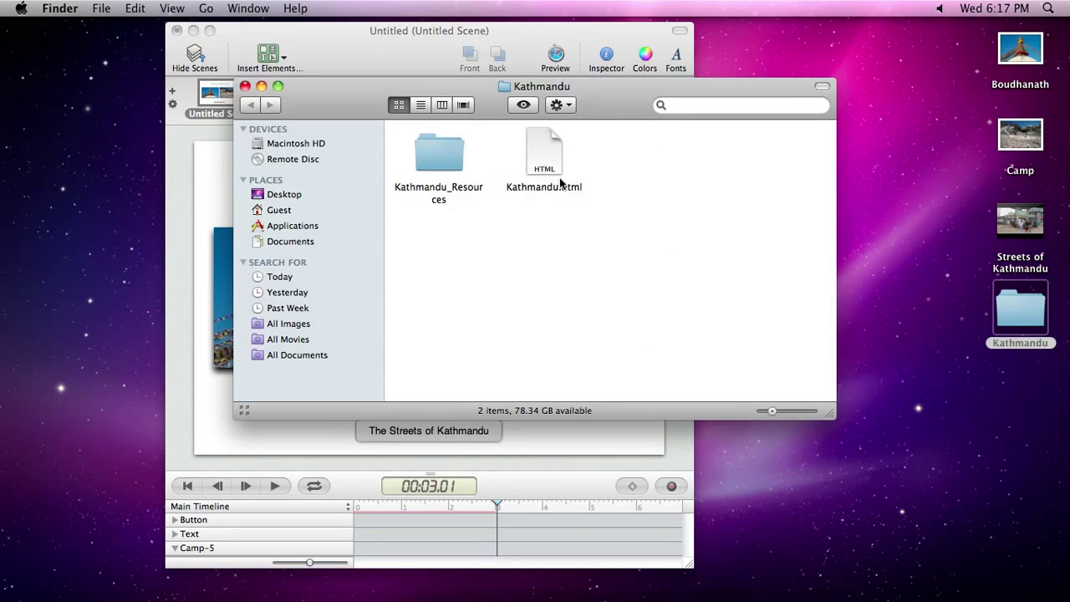
double_click(554, 169)
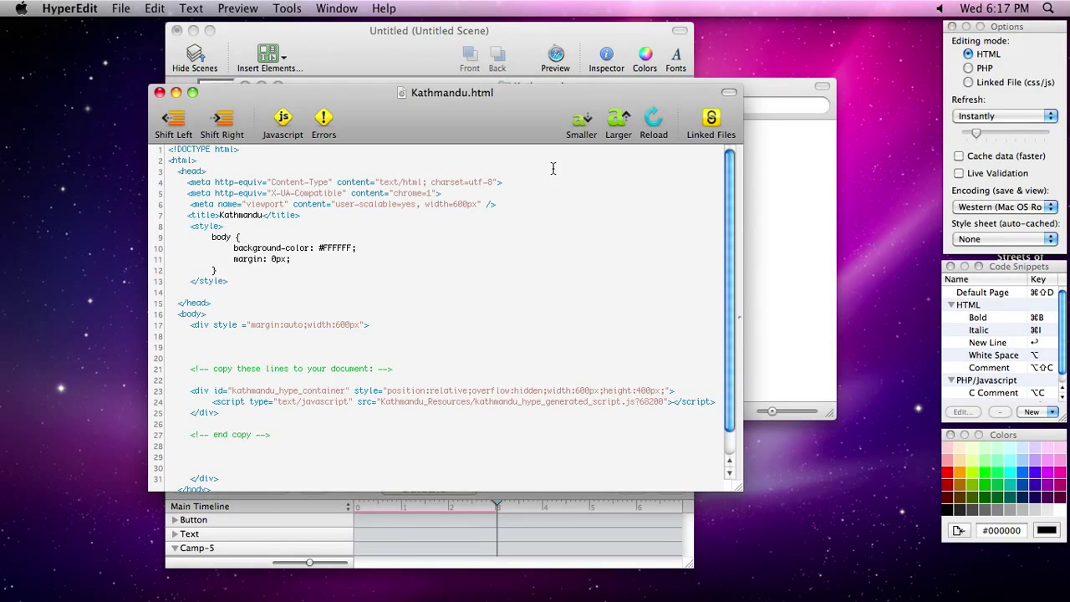
triple_click(518, 387)
drag(532, 390, 540, 430)
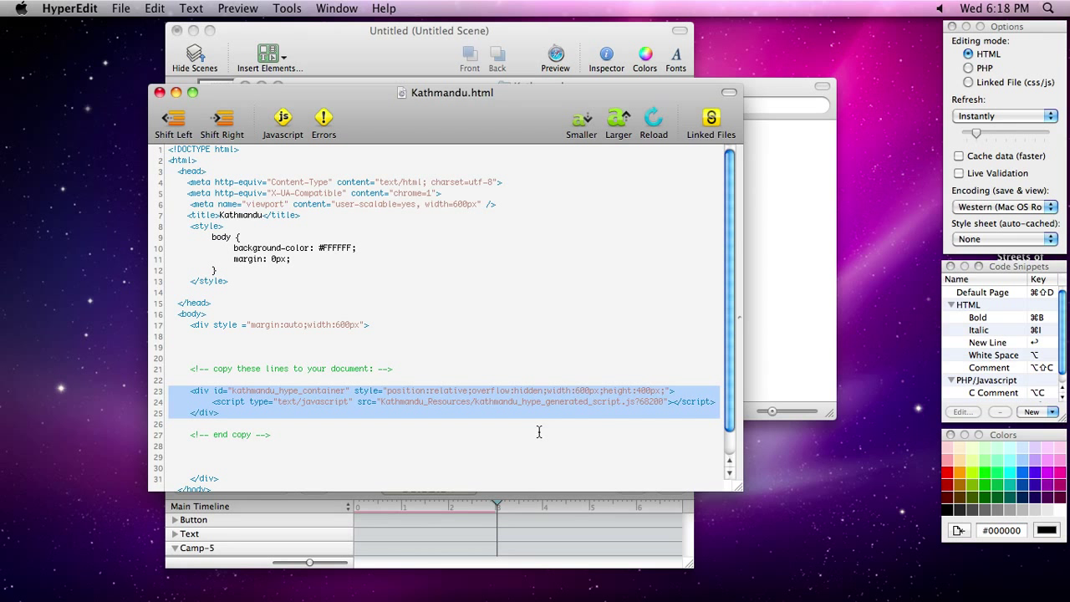
Step: Close Kathmandu.html in HyperEdit and the Kathmandu_Resources Finder window, returning to the Hype document
key(super+w)
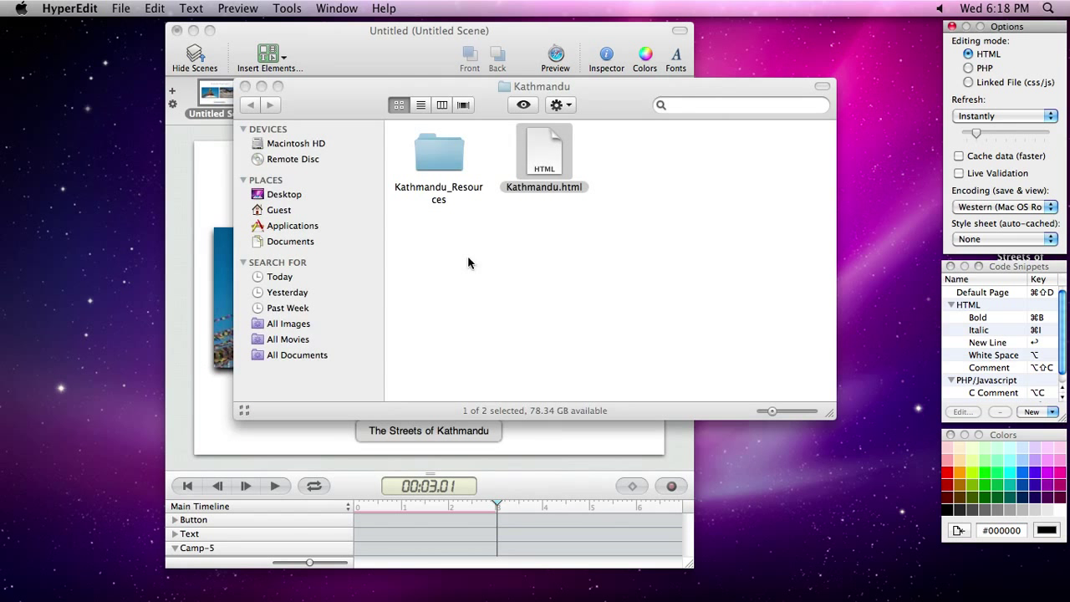
click(453, 157)
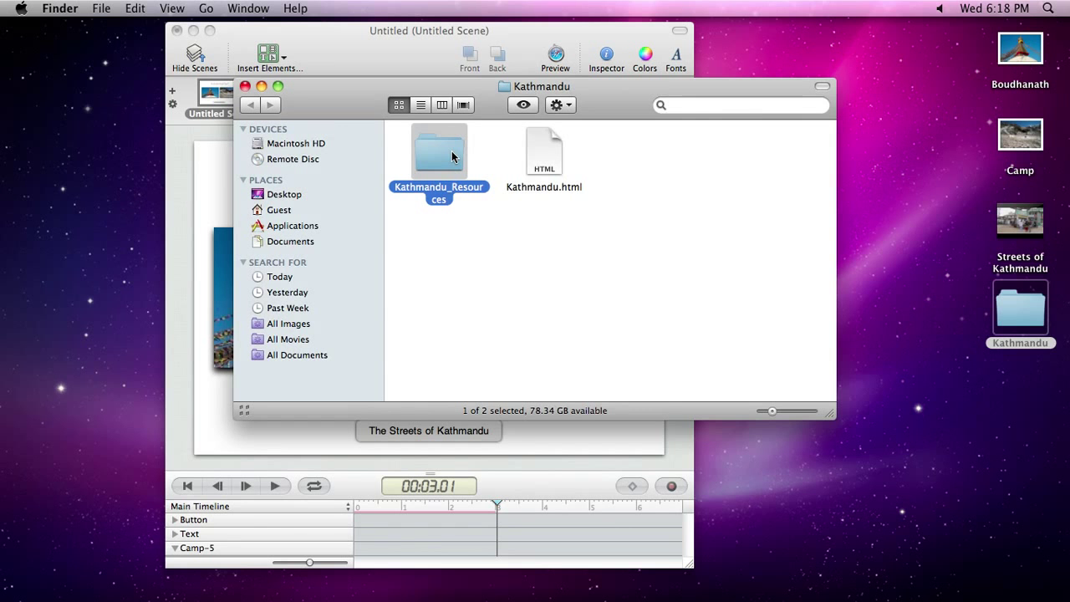
key(super+w)
click(548, 418)
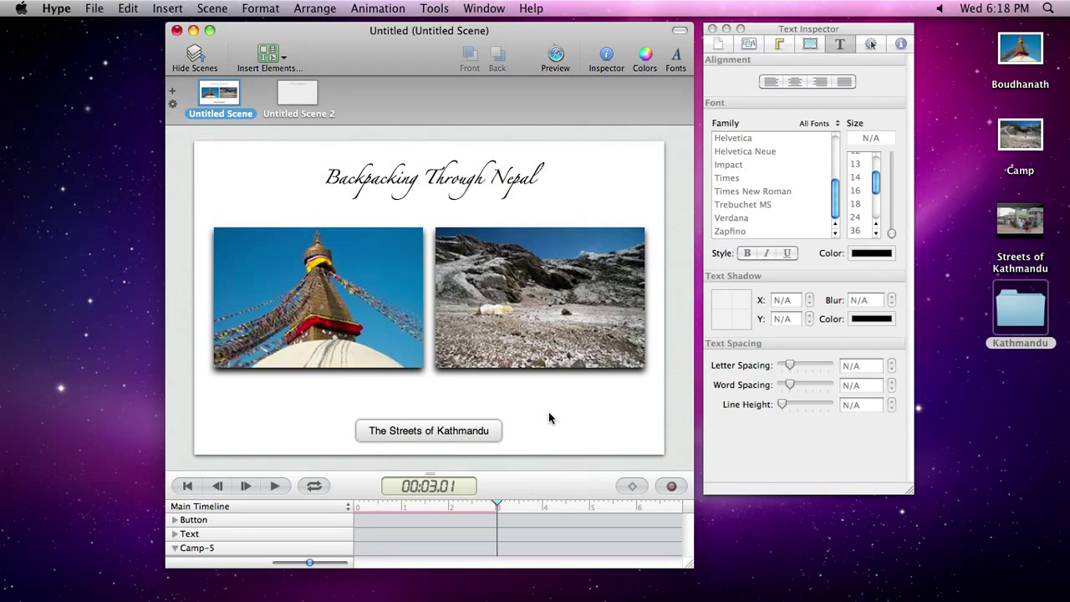